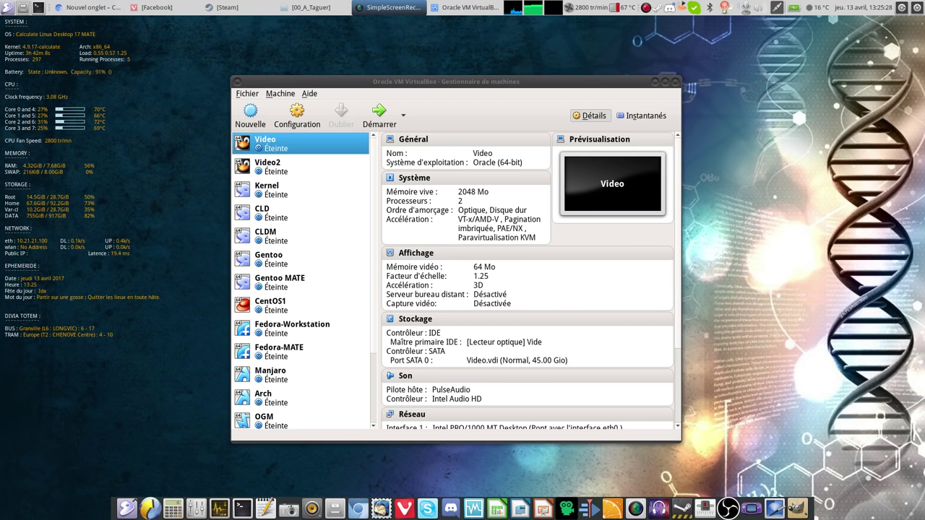
Insert ubuntu-17.04-desktop-amd64.iso into the Video virtual machine's optical drive and start the machine
left_click(528, 344)
left_click(560, 350)
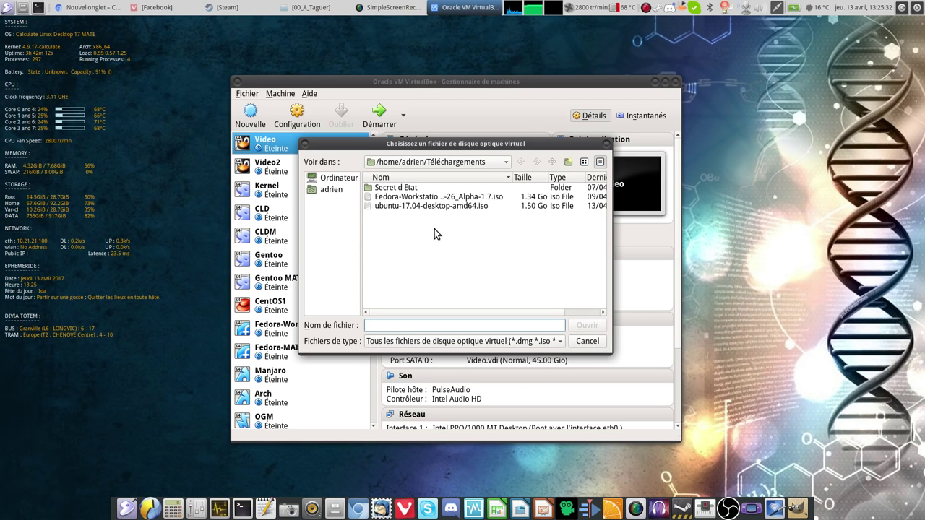
double_click(423, 205)
left_click(378, 116)
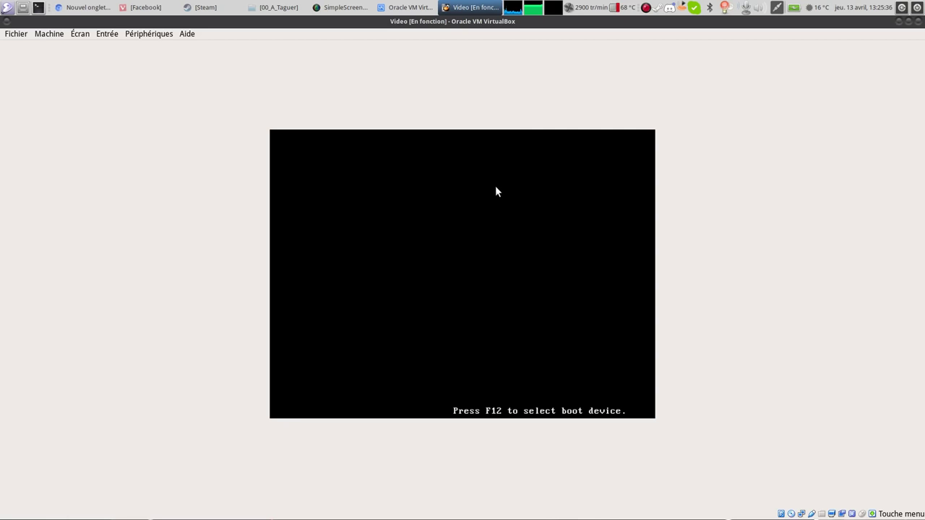
Set the display scale factor of the running virtual machine to 100%
left_click(108, 34)
mouse_move(149, 34)
mouse_move(156, 87)
mouse_move(79, 34)
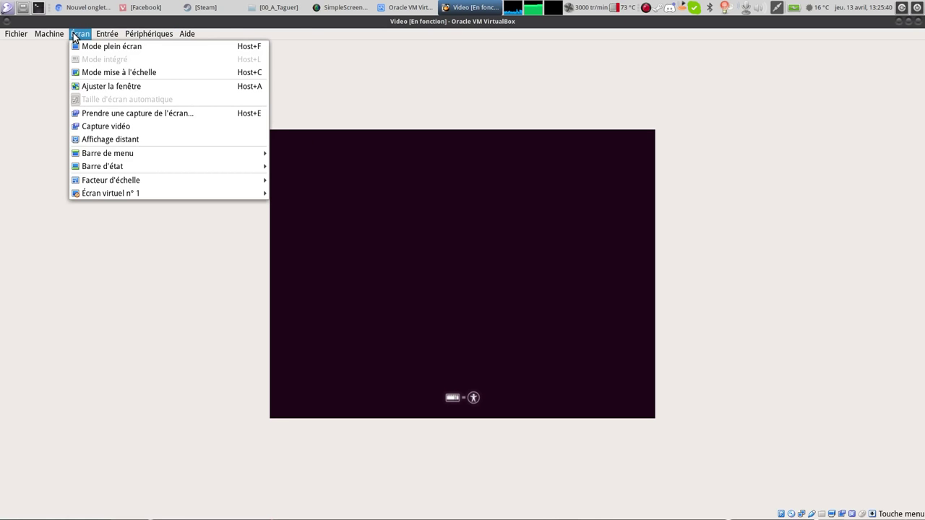
mouse_move(245, 180)
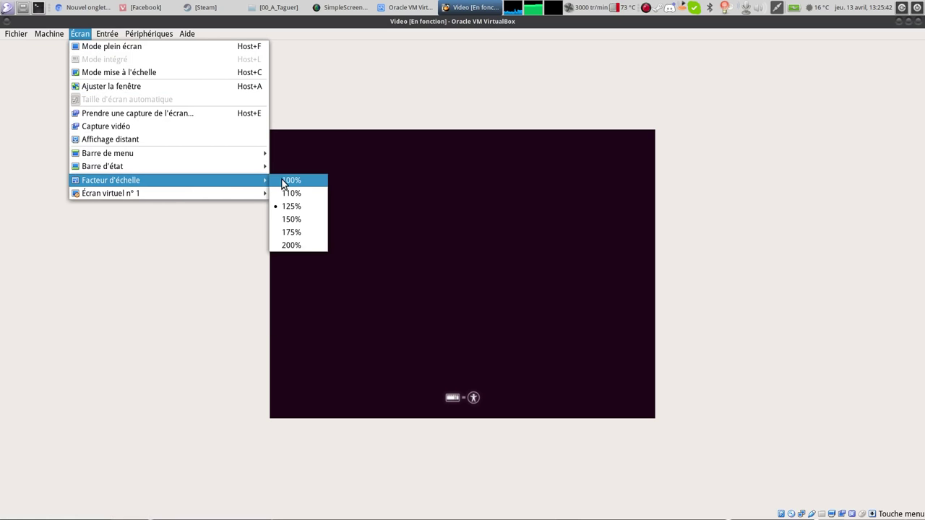
left_click(283, 178)
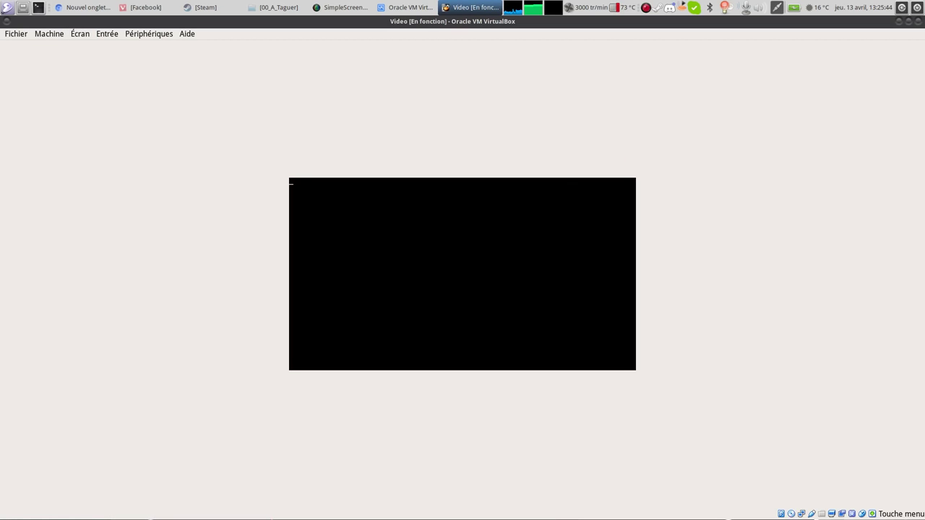
key("alt+Tab")
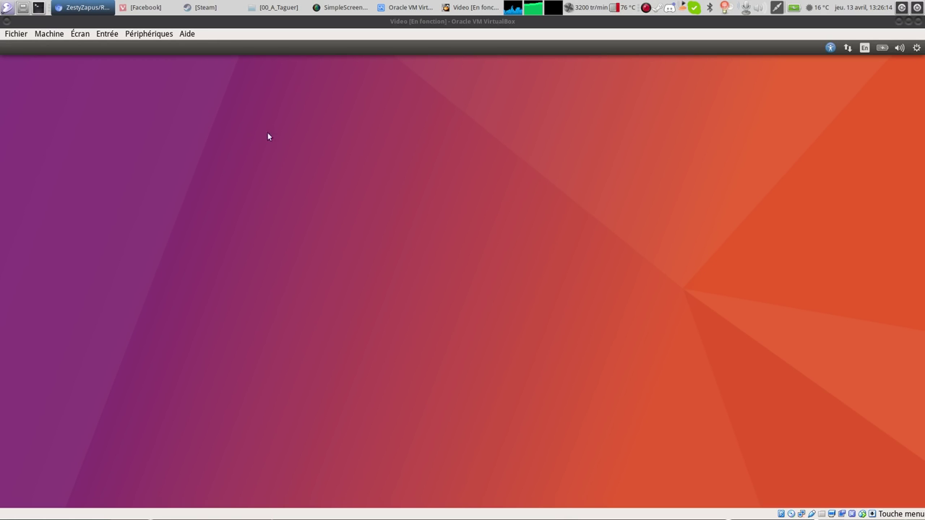
Start installing Ubuntu in Français, with updates downloaded during installation and third-party software for graphics, Wi-Fi, Flash and MP3 enabled
left_click(252, 238)
left_click(576, 293)
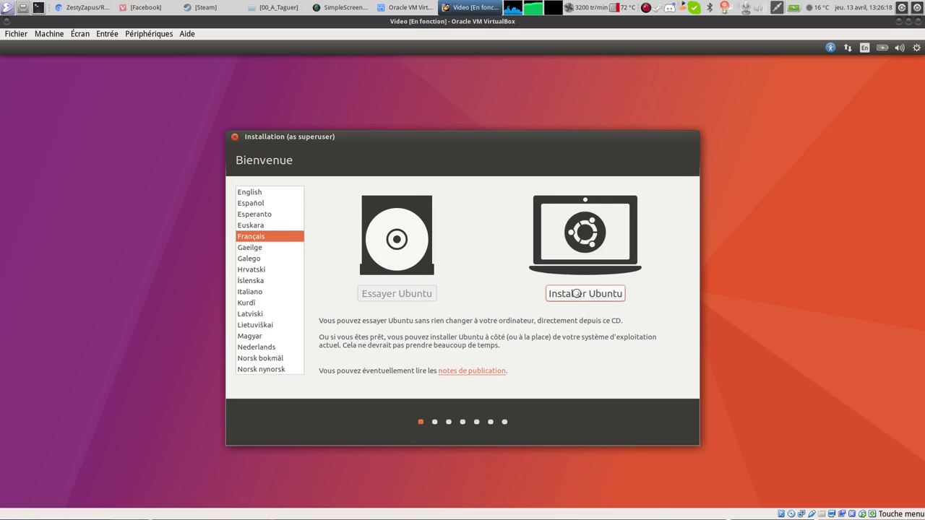
left_click(255, 211)
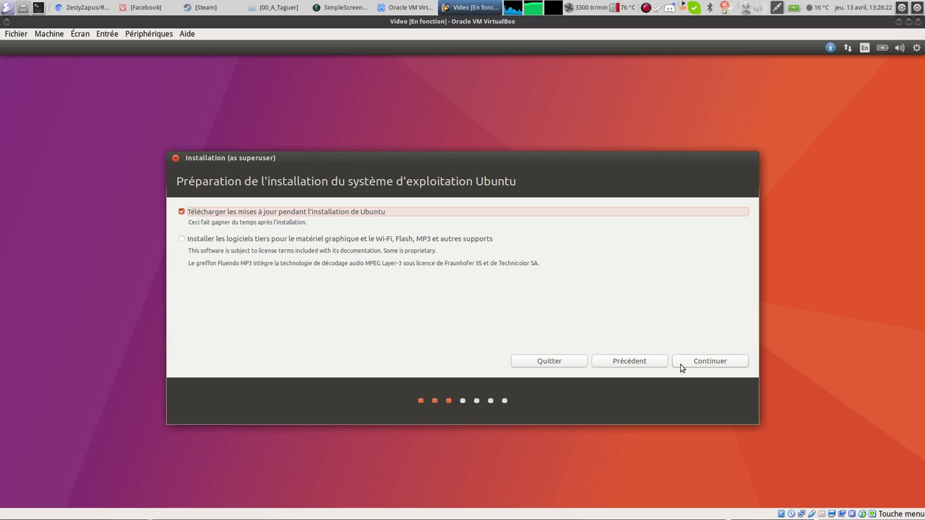
left_click(401, 243)
left_click(707, 363)
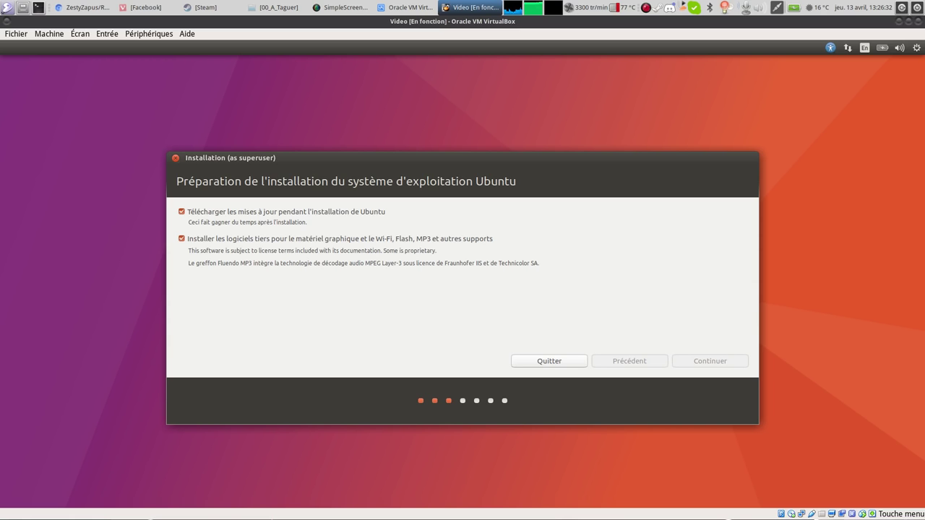
Choose to erase the disk and install Ubuntu, confirm the disk changes, and proceed with Paris as the location
key("alt+Tab")
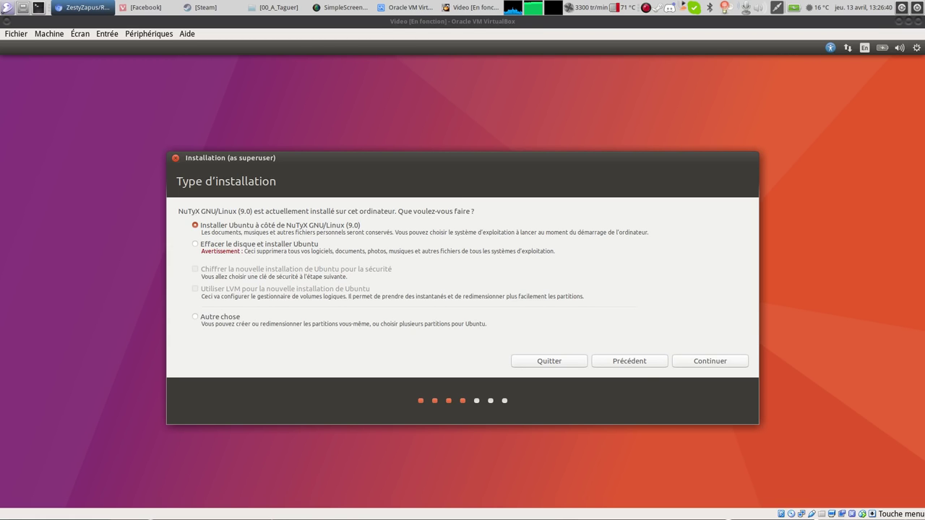
left_click(237, 245)
left_click(695, 362)
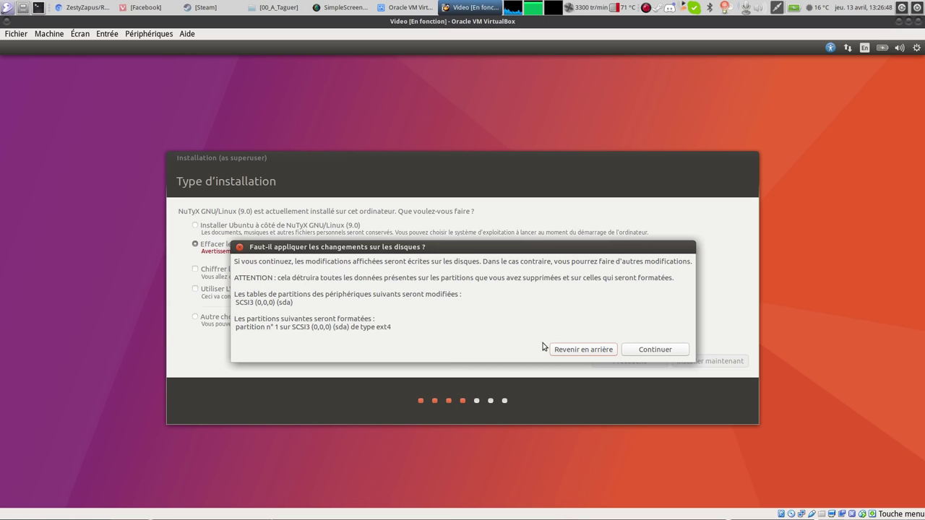
left_click(642, 350)
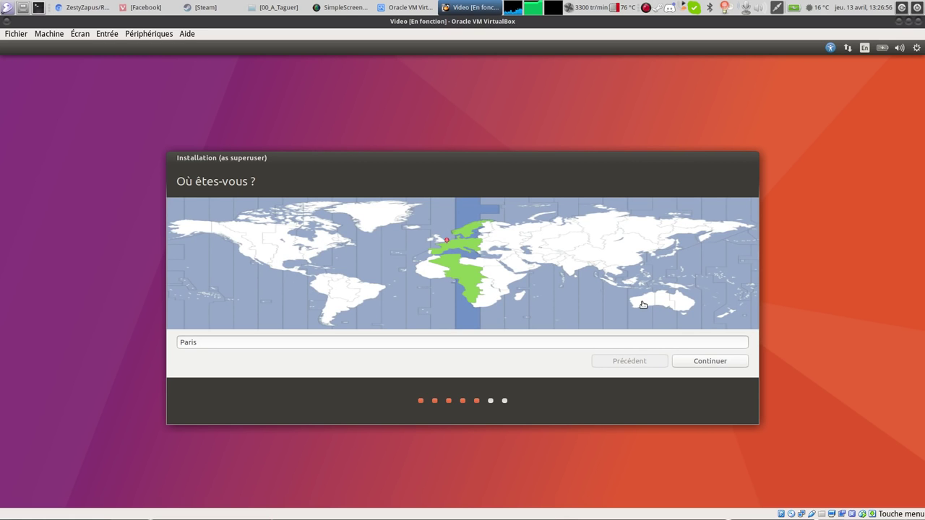
left_click(708, 361)
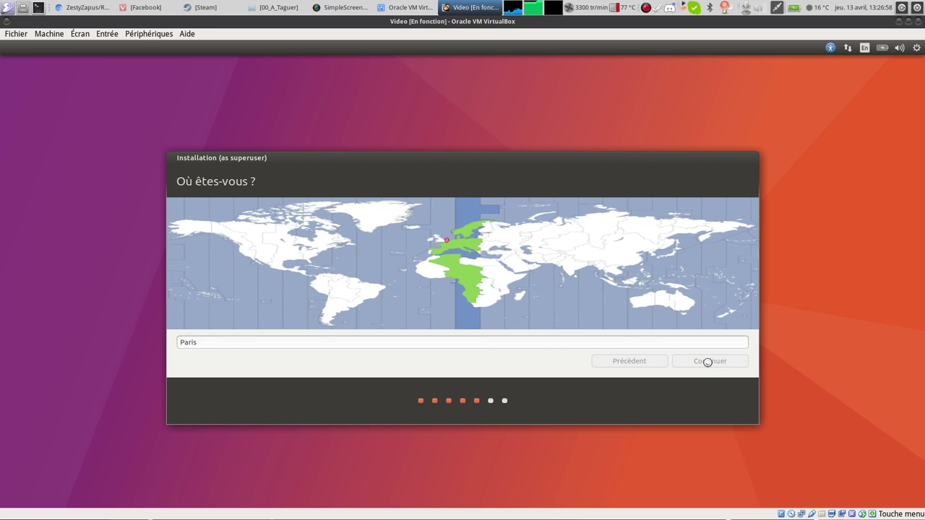
left_click(703, 361)
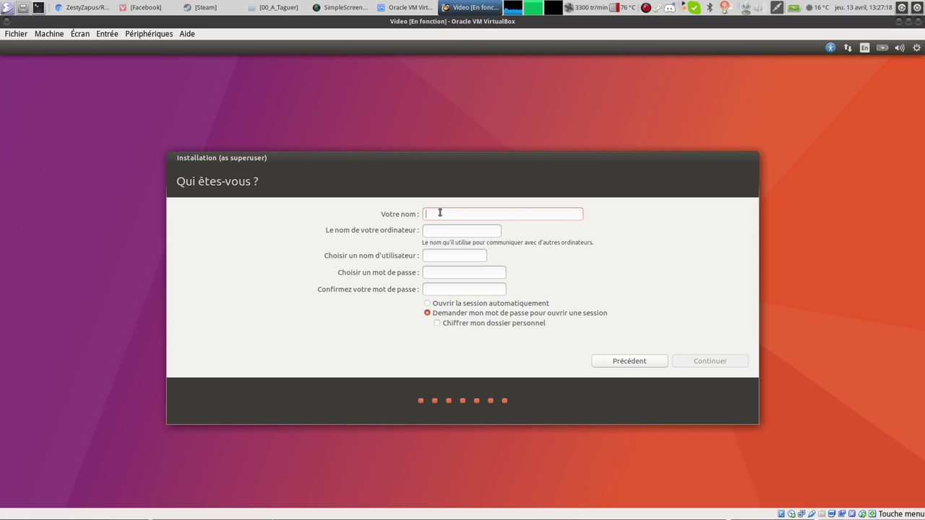
Fill in the user's name, enter and confirm the account password, and continue the installation
type("Adrien")
key("Tab")
key("Tab")
key("Tab")
type("a")
key("Tab")
type("a")
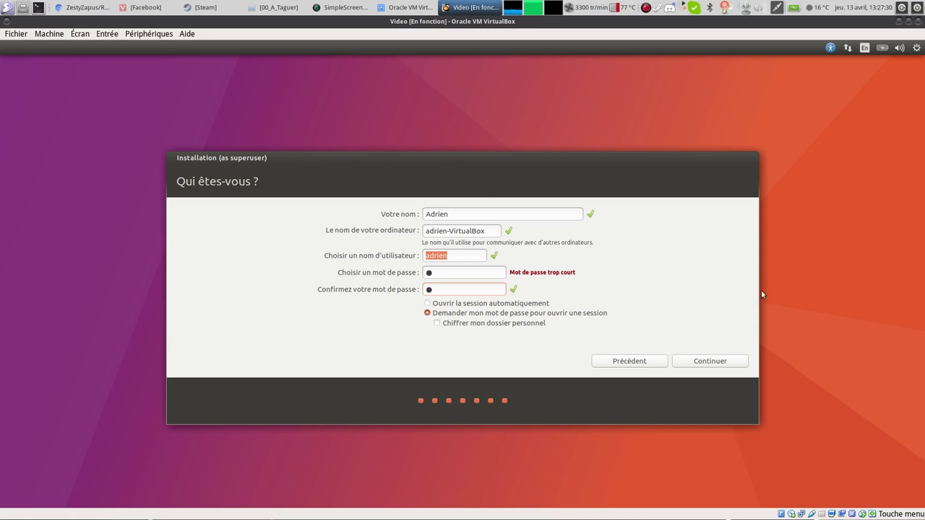
left_click(701, 360)
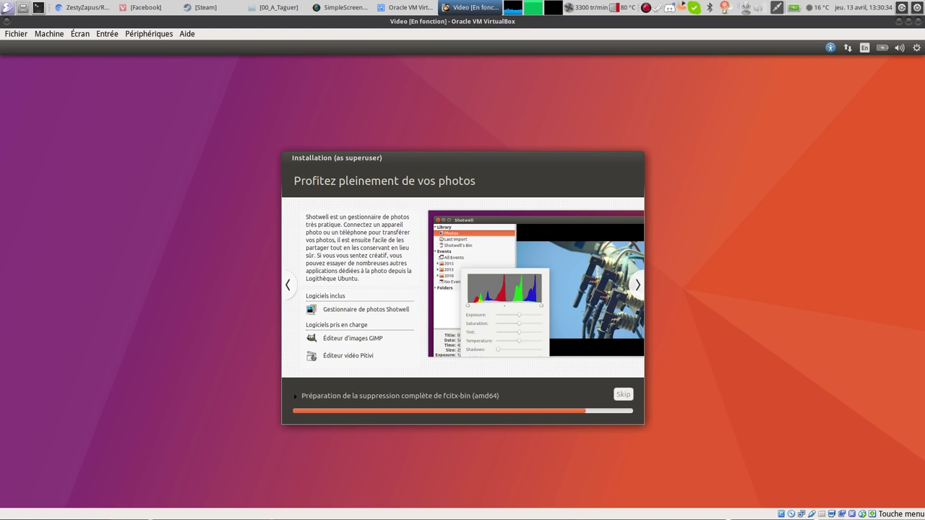
Switch the virtual machine to full screen and restart it into the installed Ubuntu system
key("alt+Tab")
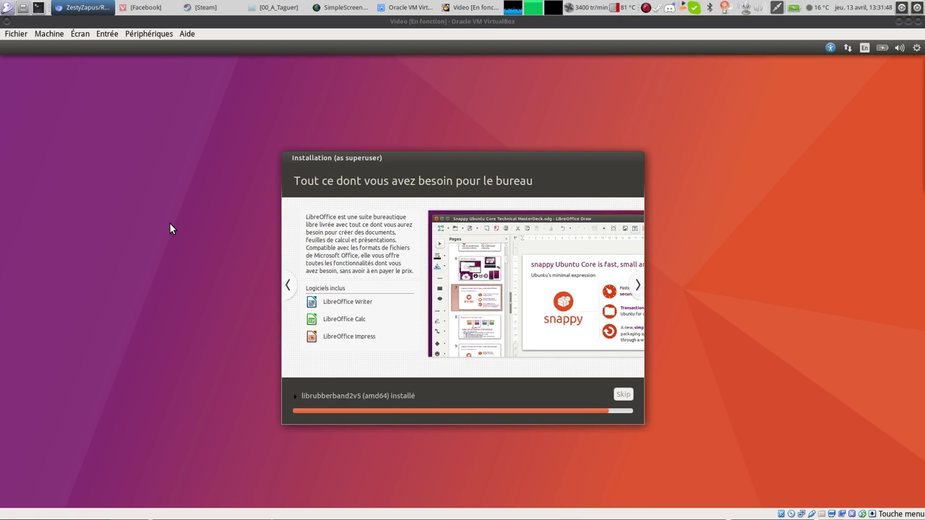
left_click(167, 154)
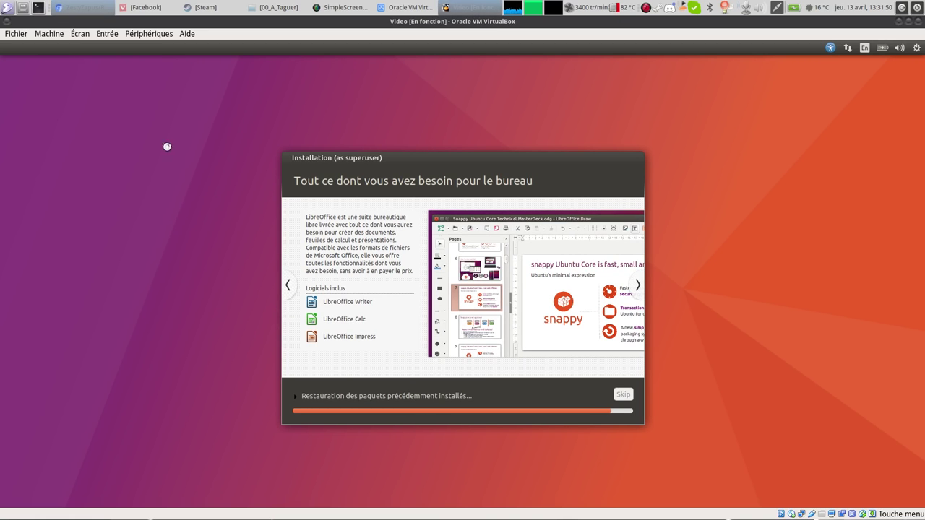
key("ctrl+f")
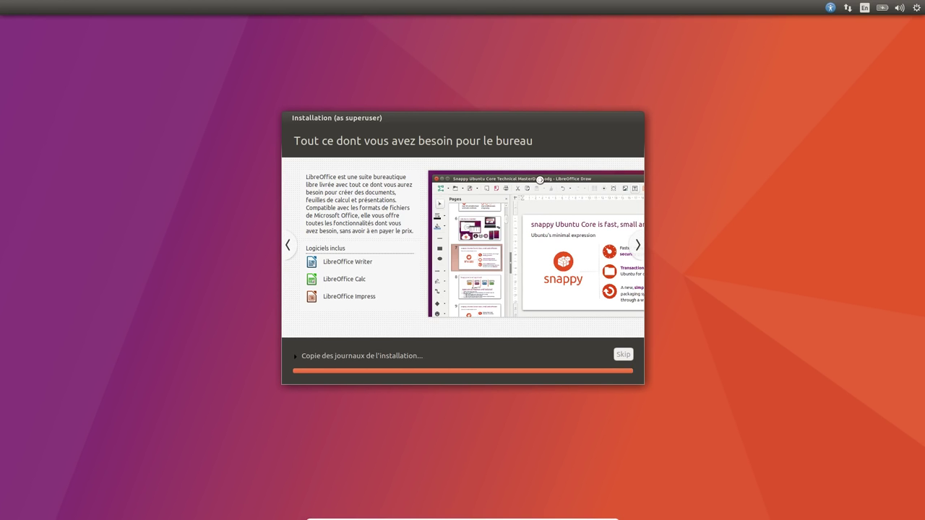
left_click(588, 296)
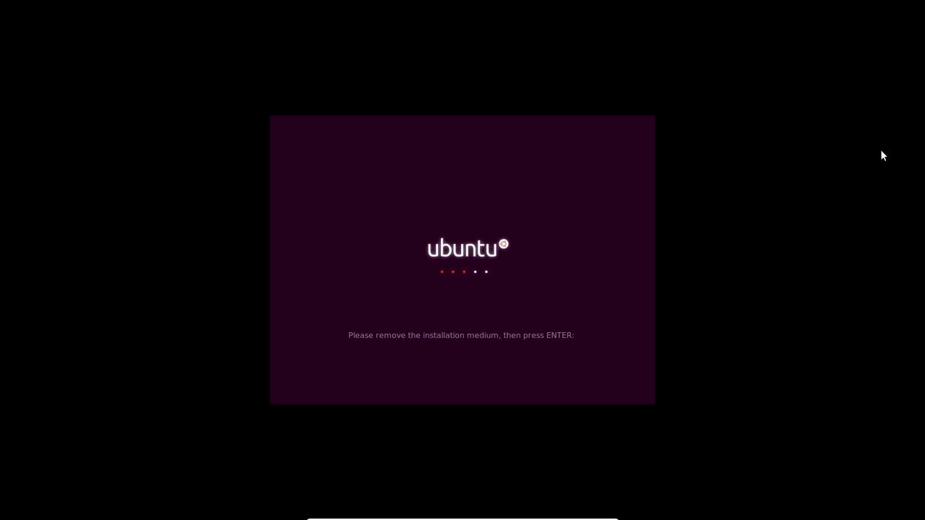
key("Return")
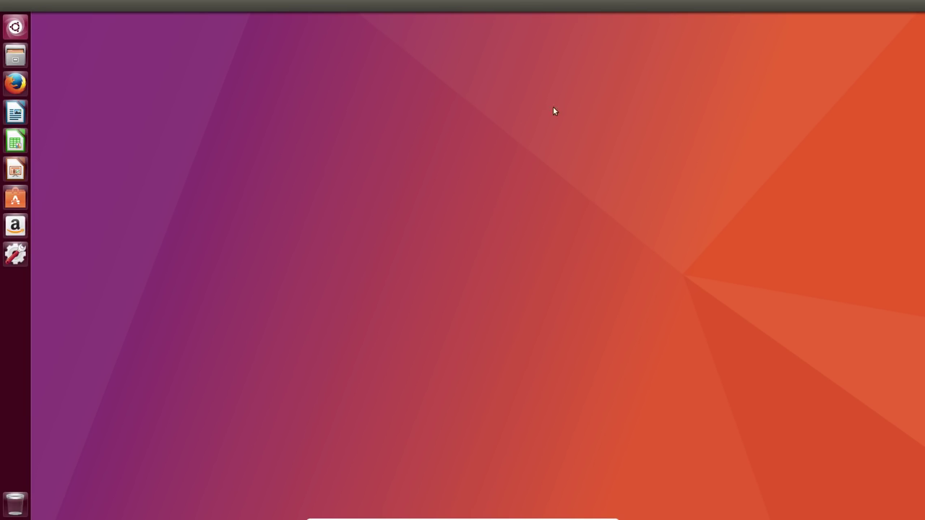
Log out of the default Ubuntu desktop session and confirm the logout
key("super")
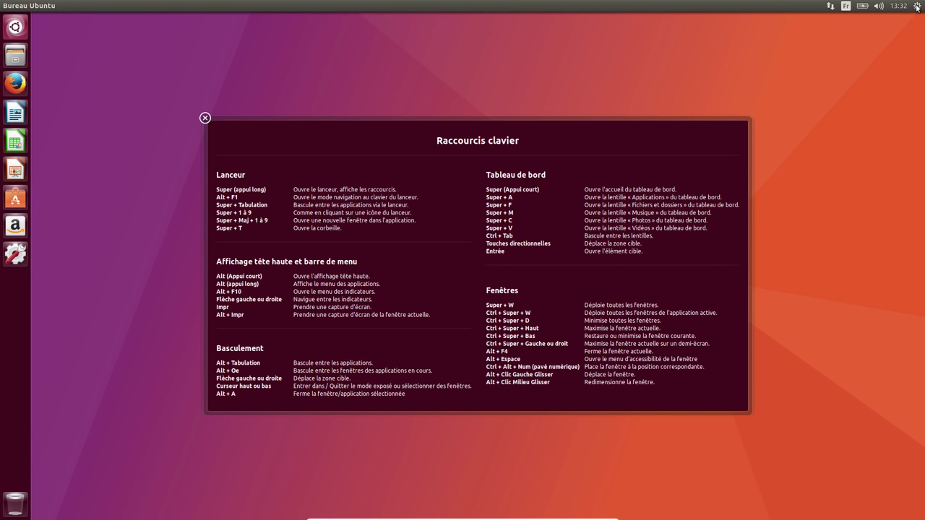
left_click(917, 6)
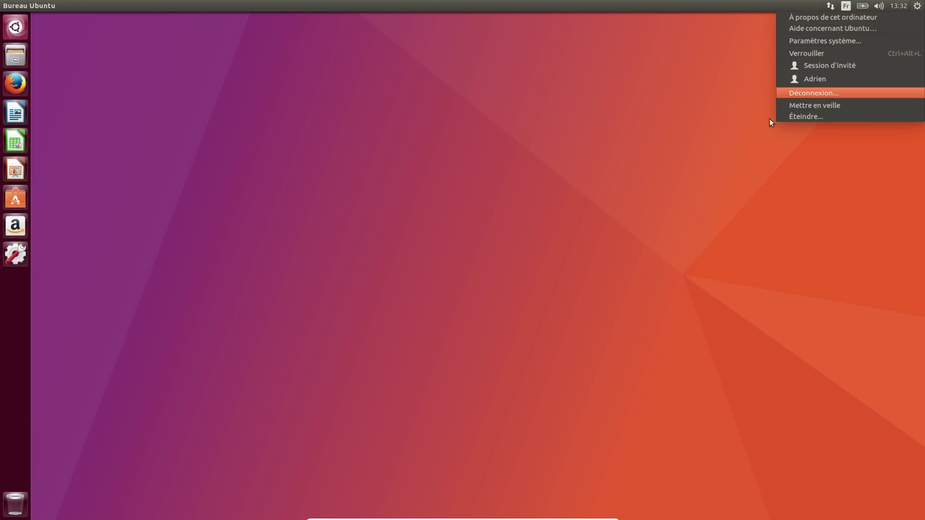
left_click(823, 93)
left_click(497, 286)
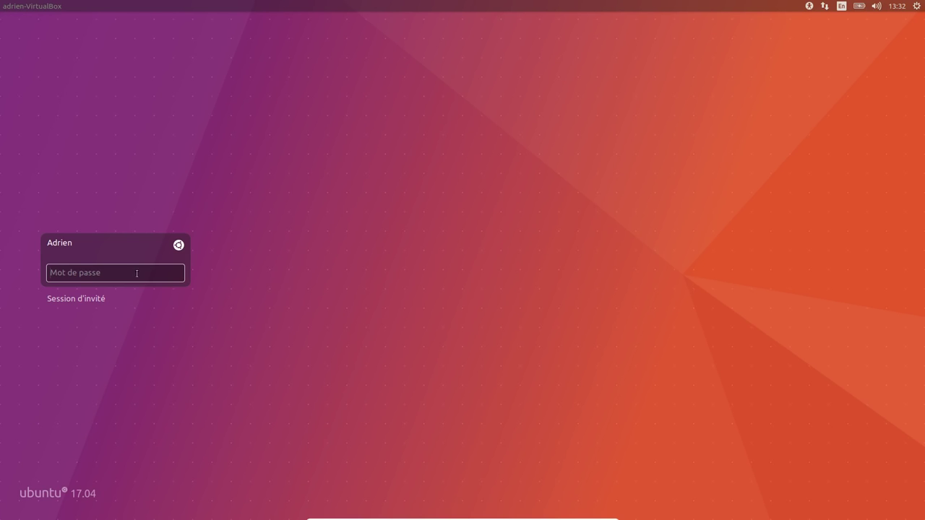
Select Unity8 as the desktop environment on the login screen and log in with the account password
left_click(179, 246)
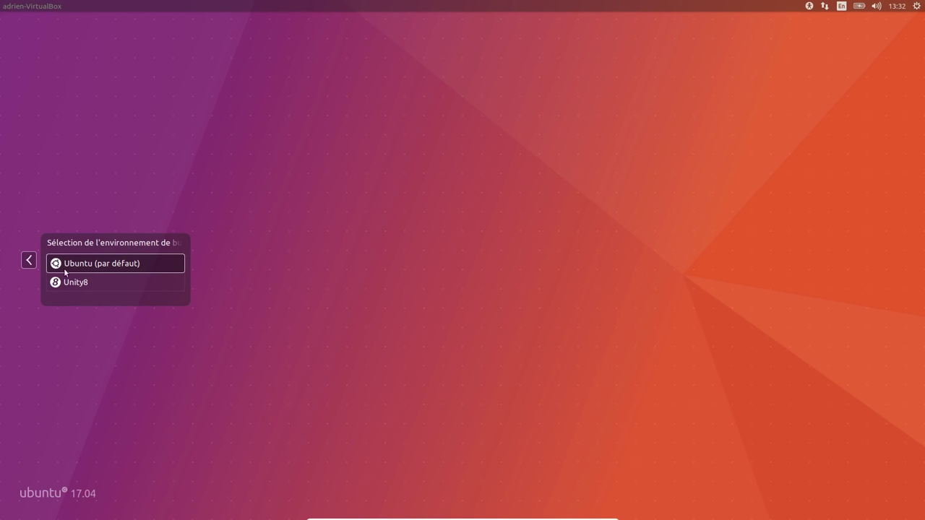
left_click(28, 260)
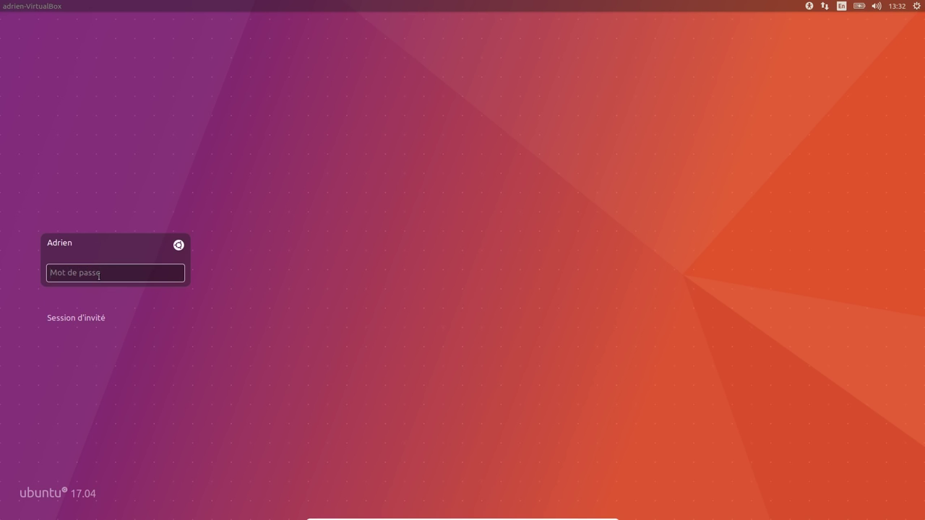
left_click(178, 244)
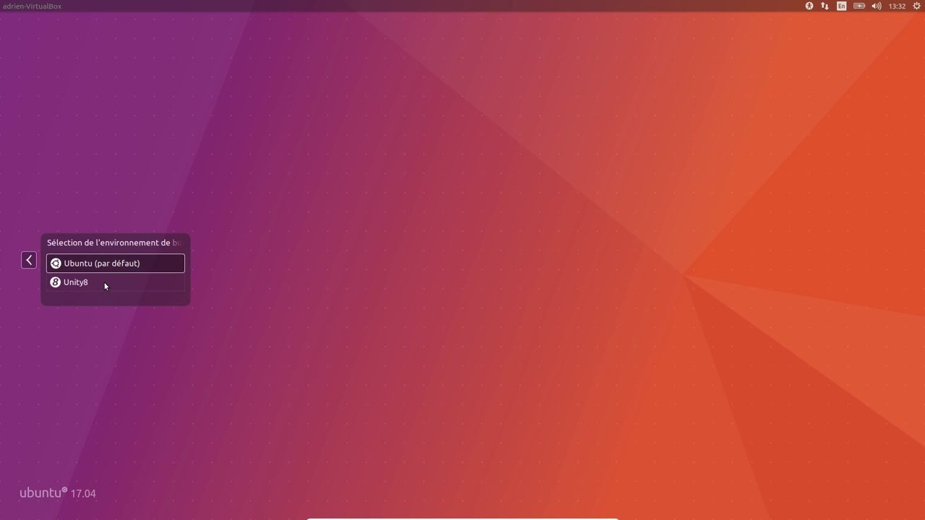
left_click(104, 282)
type("a")
key("Return")
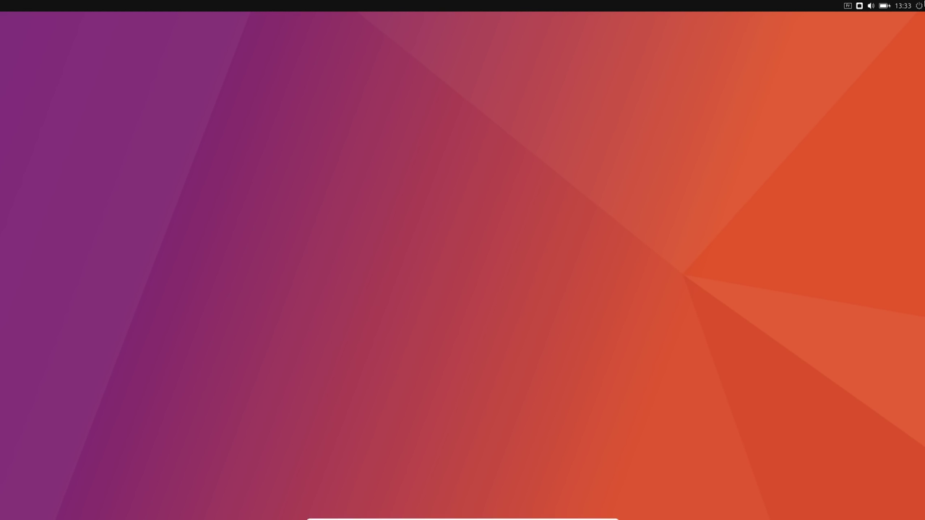
Open the system settings in Unity8, try moving their window across the desktop, and close it
left_click(919, 6)
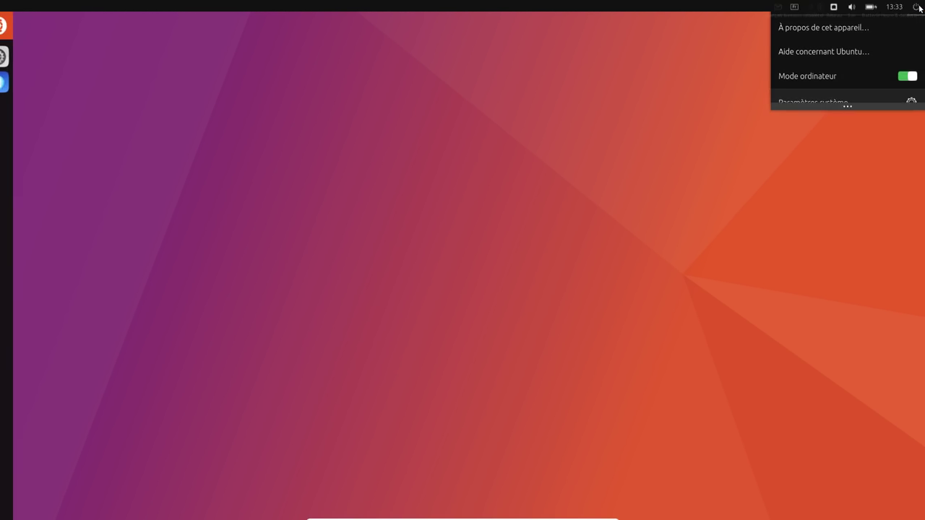
left_click(919, 6)
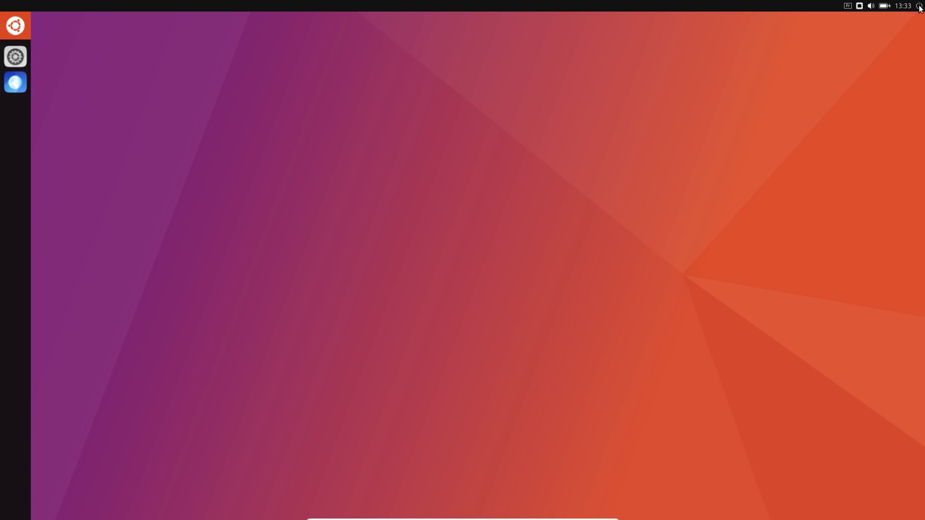
left_click(14, 56)
left_click_drag(176, 16, 263, 50)
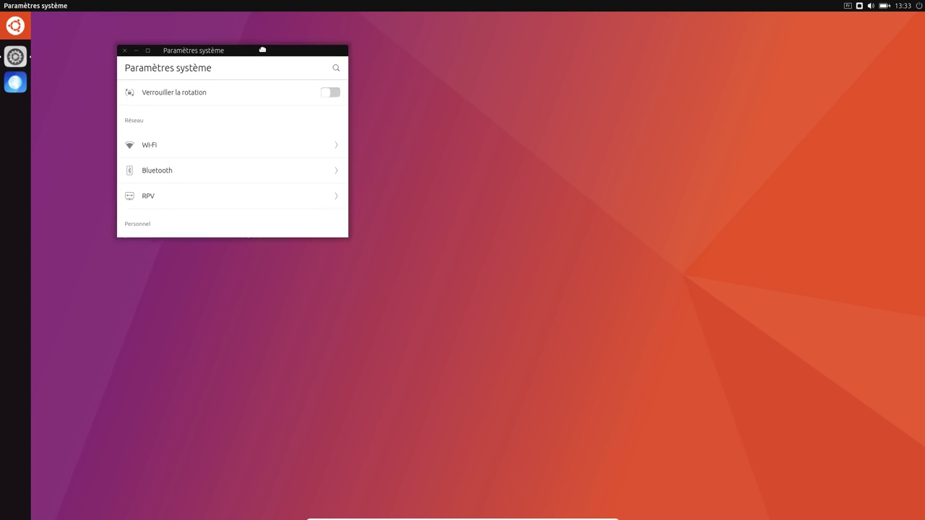
left_click(125, 52)
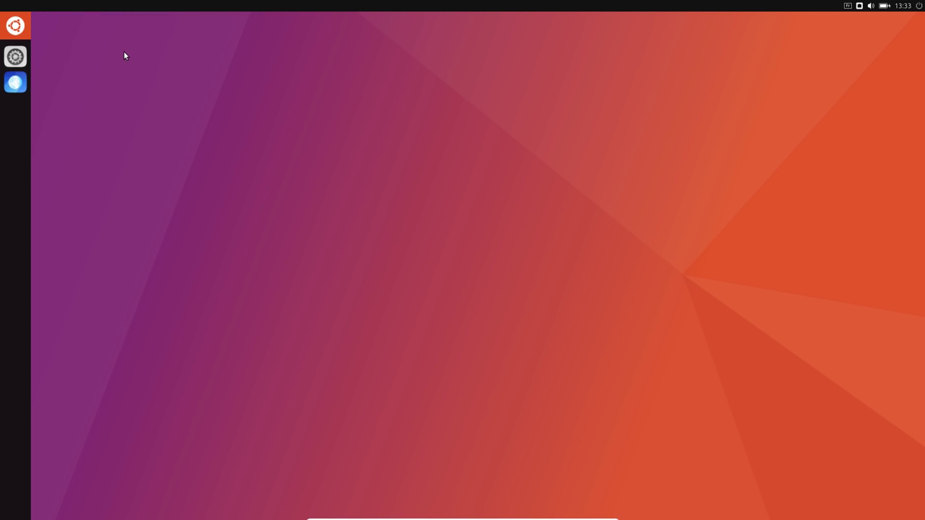
Log out of the Unity8 session and confirm closing it
left_click(918, 7)
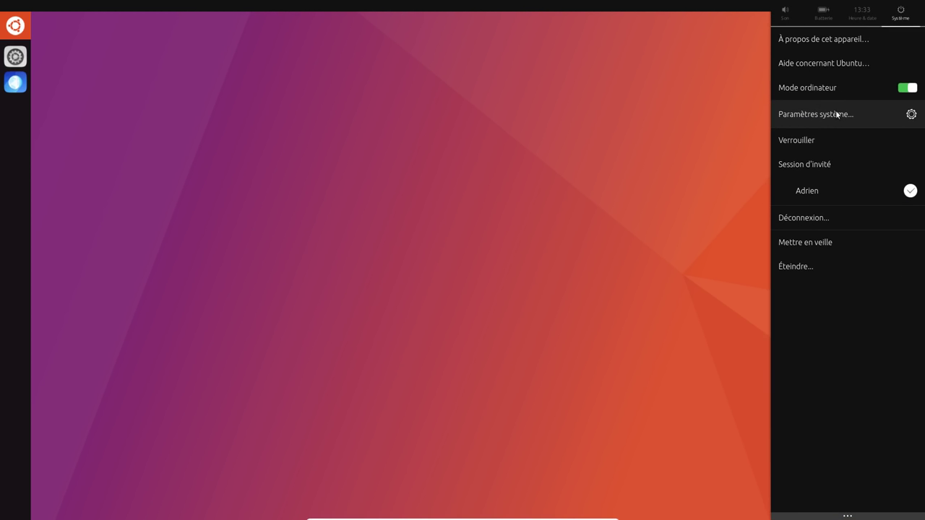
left_click(825, 219)
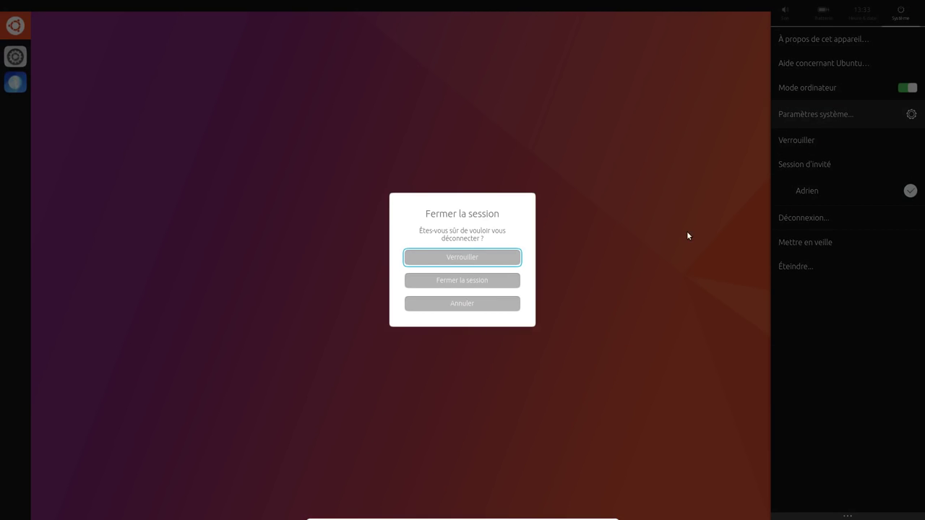
left_click(428, 283)
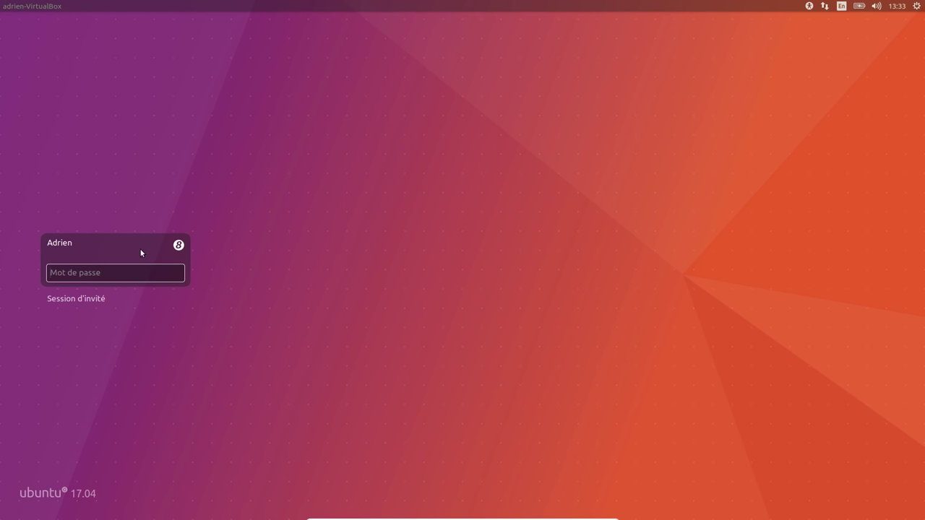
Select the default Ubuntu session on the login screen and log in with the account password
left_click(178, 246)
left_click(75, 263)
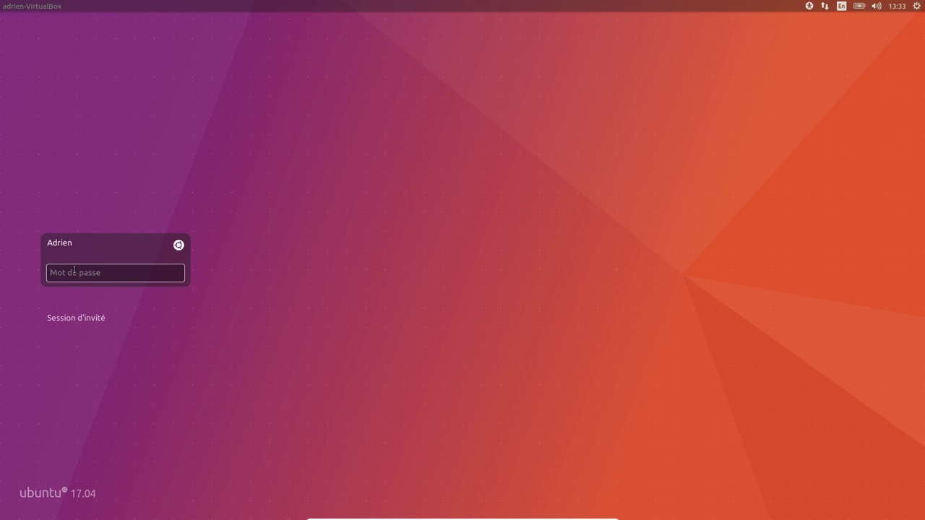
key("Return")
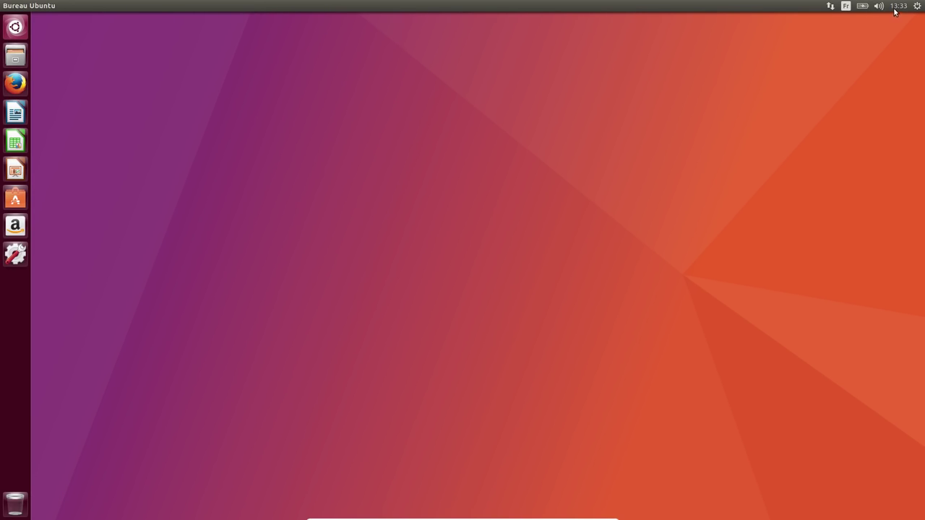
Try switching the desktop mode option (Mode ordinateur) off and back on
left_click(916, 6)
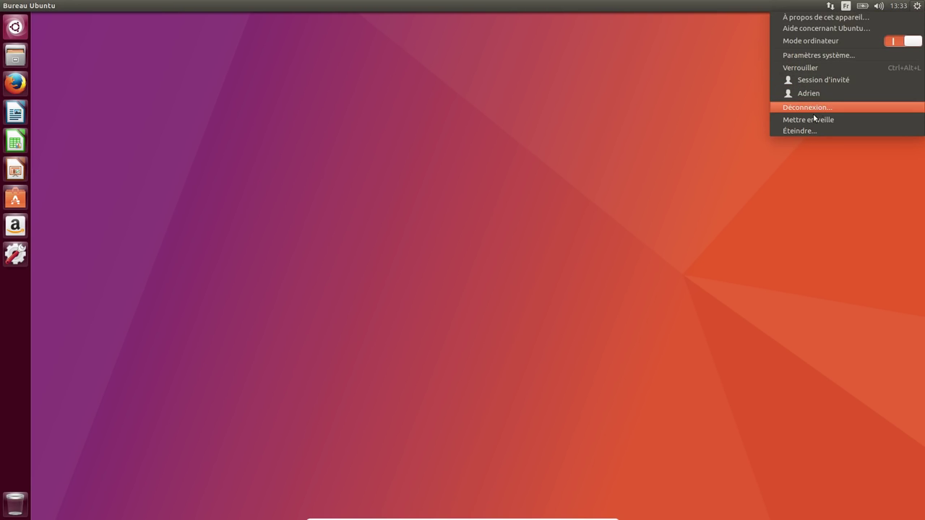
left_click(828, 56)
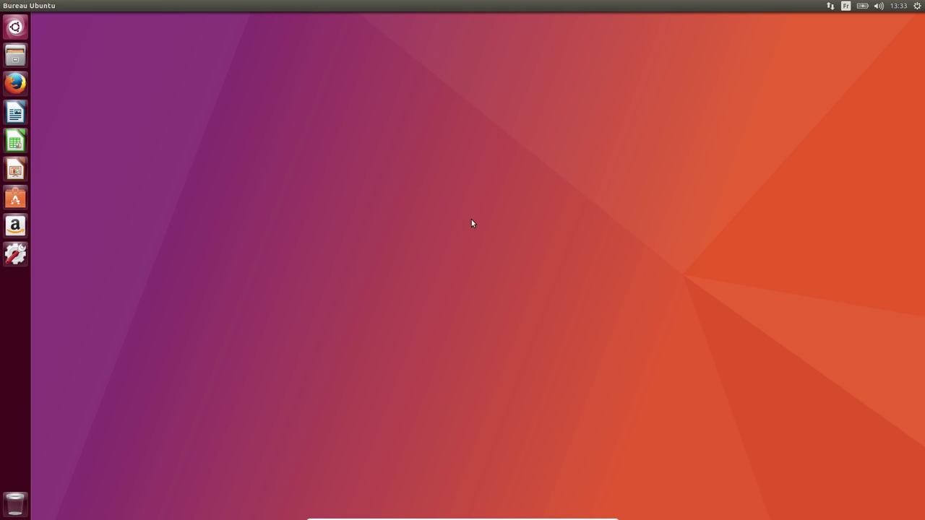
left_click(916, 6)
left_click(799, 56)
left_click(917, 6)
left_click(903, 43)
left_click(917, 6)
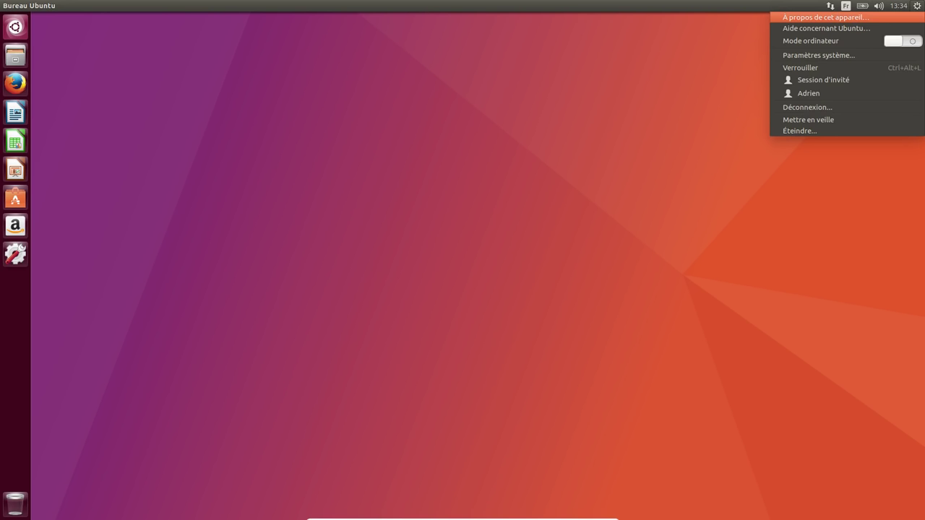
left_click(902, 42)
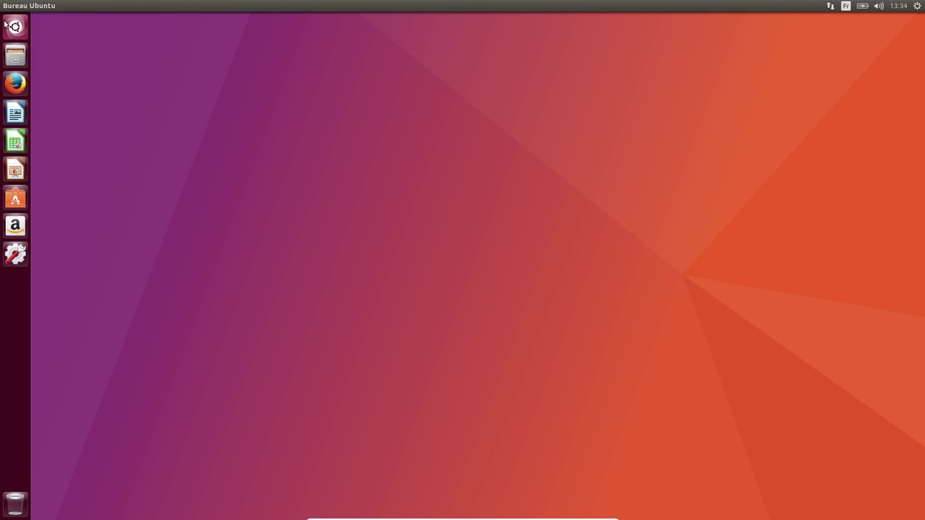
Search the installed applications for "term" and launch the Terminal
left_click(8, 26)
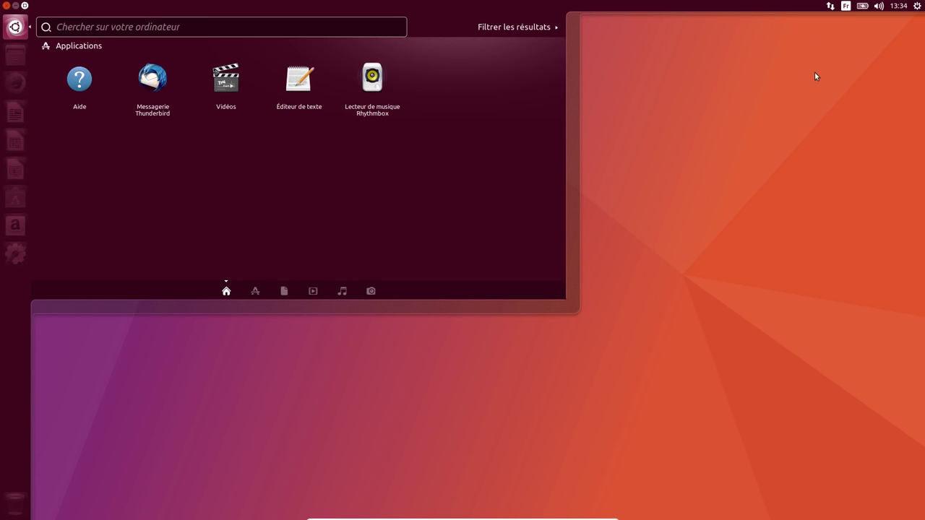
left_click(690, 147)
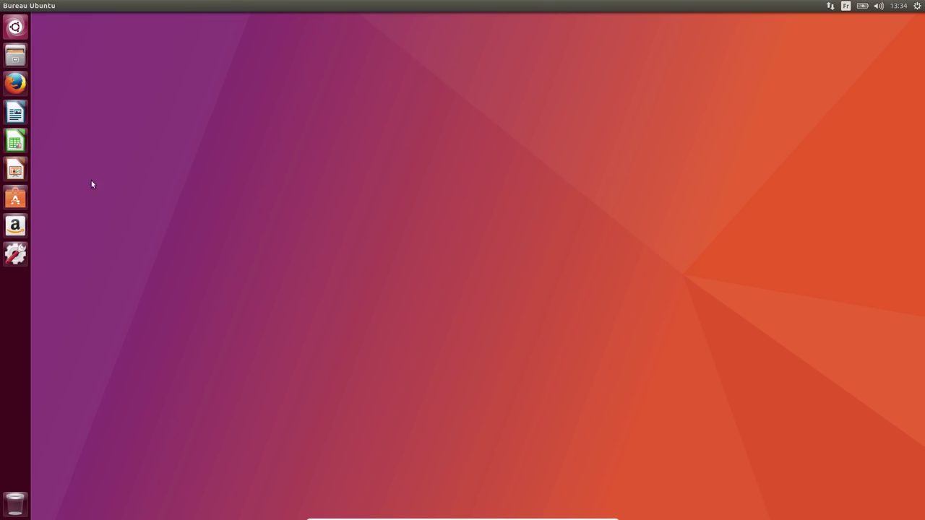
left_click(17, 29)
type("term")
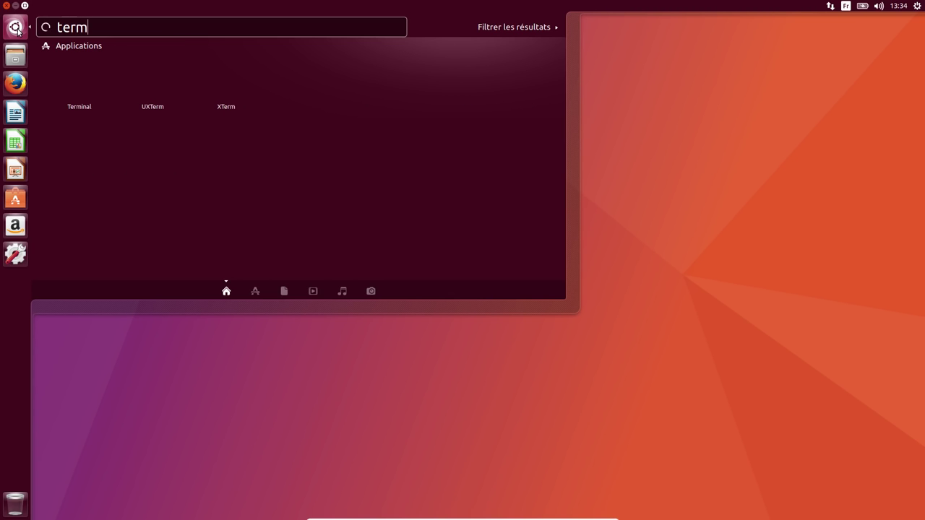
key("Return")
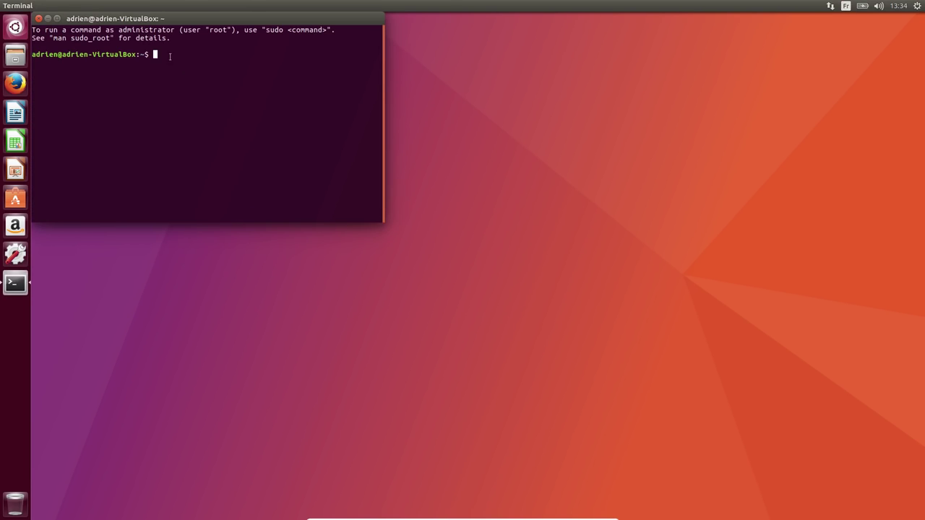
Move the terminal window away from the launcher and run lsb_release -a to query the distribution version
left_click_drag(157, 18, 323, 89)
type("lsb_release -a")
key("Return")
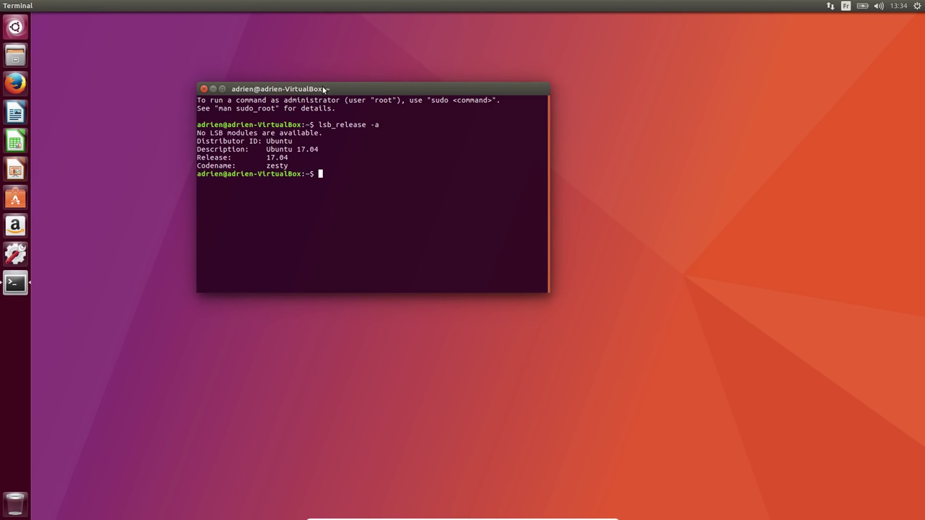
Enlarge the terminal's text several times and reposition its window on the desktop
key("ctrl+plus")
key("ctrl+plus")
key("ctrl+plus")
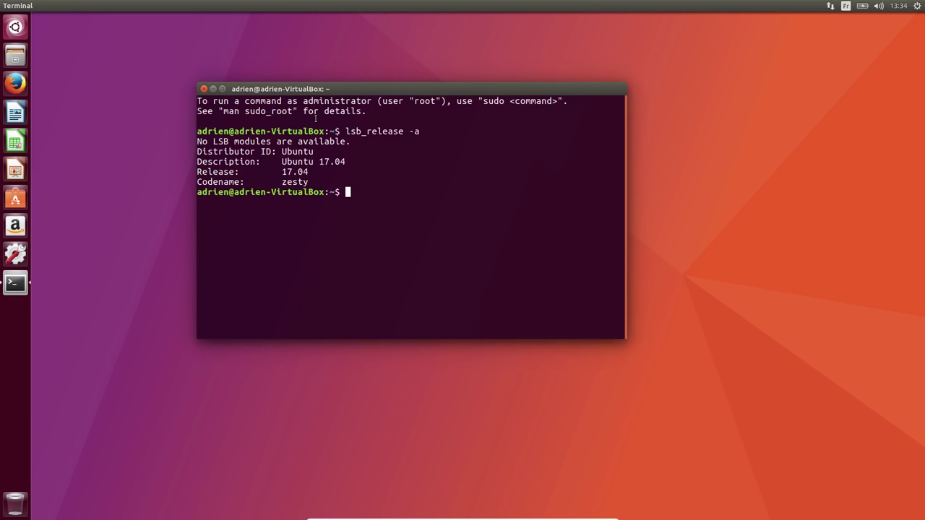
key("ctrl+plus")
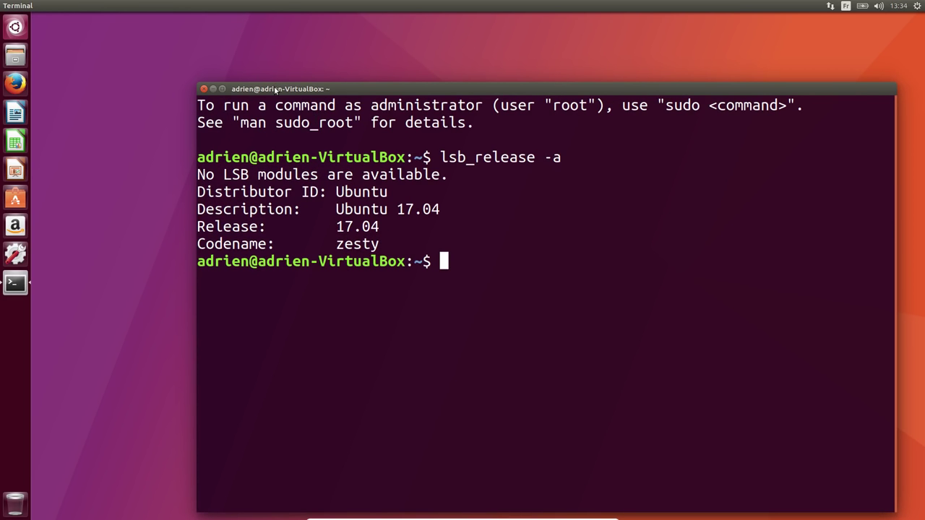
left_click_drag(270, 89, 232, 57)
Open the file manager, check its version in the About dialog, and close it
left_click(14, 54)
left_click_drag(220, 248, 348, 105)
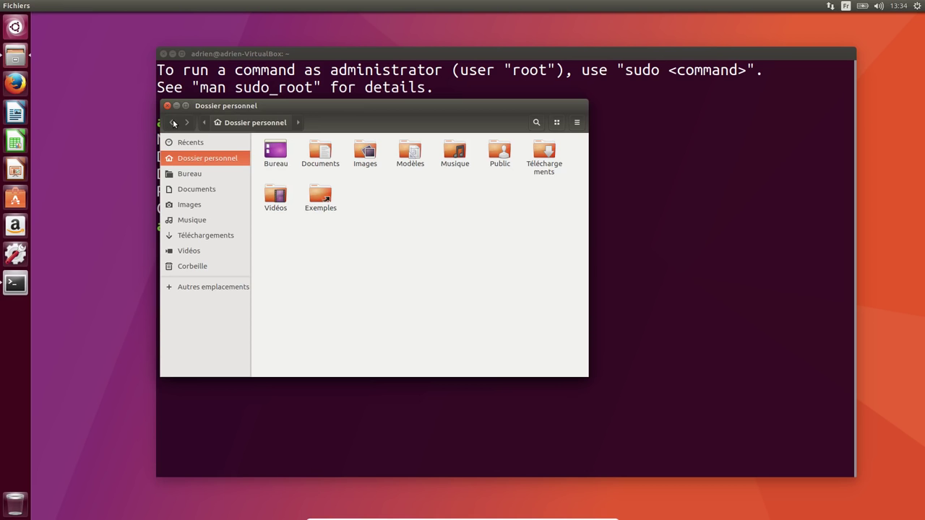
left_click(44, 7)
left_click(60, 76)
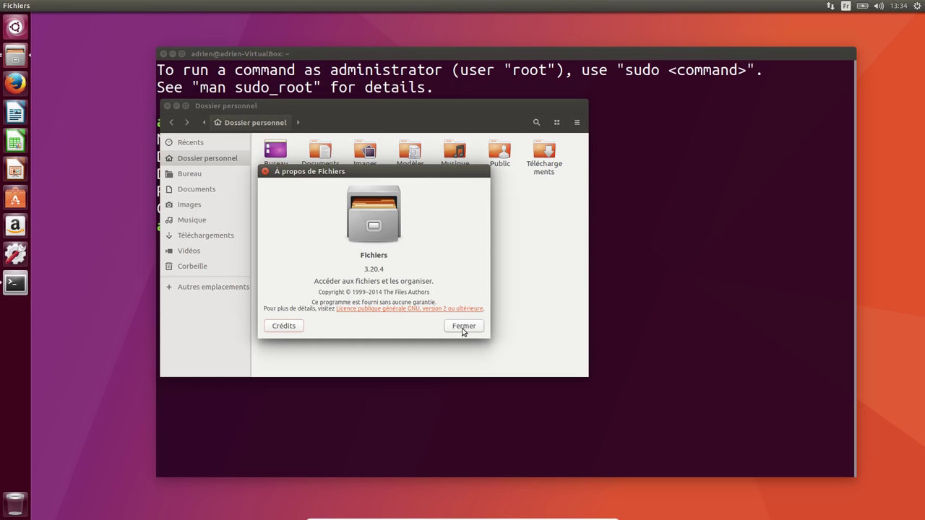
left_click(463, 325)
left_click(167, 106)
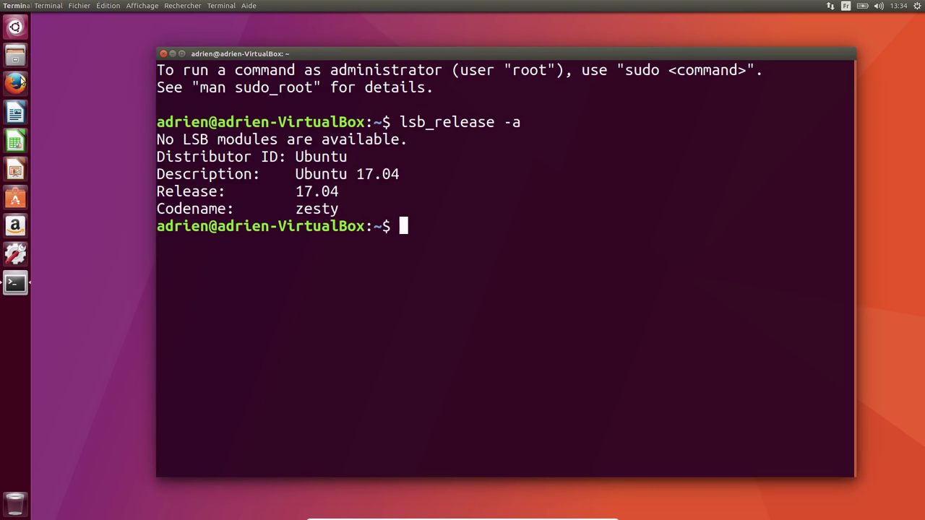
Launch Firefox with the terminal minimized, and remove the Amazon shortcut from the launcher
left_click(18, 82)
left_click(173, 53)
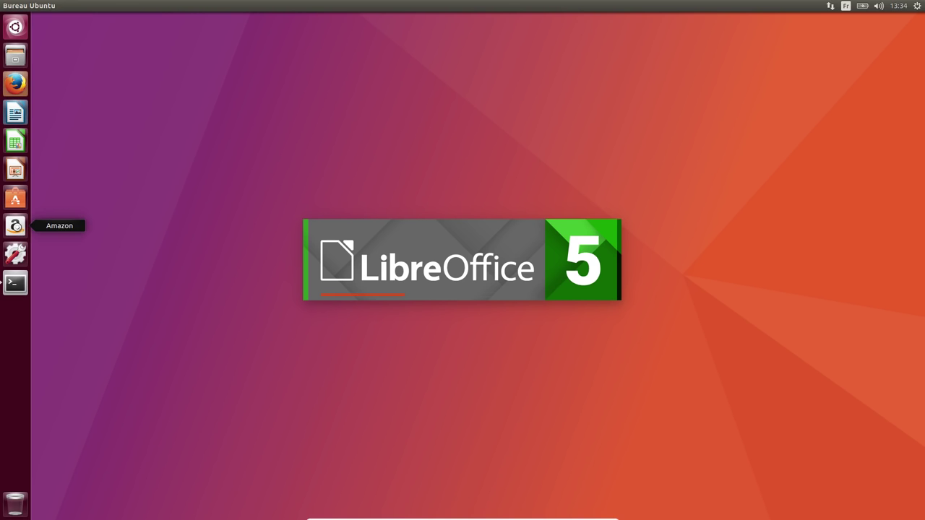
right_click(15, 226)
left_click(56, 238)
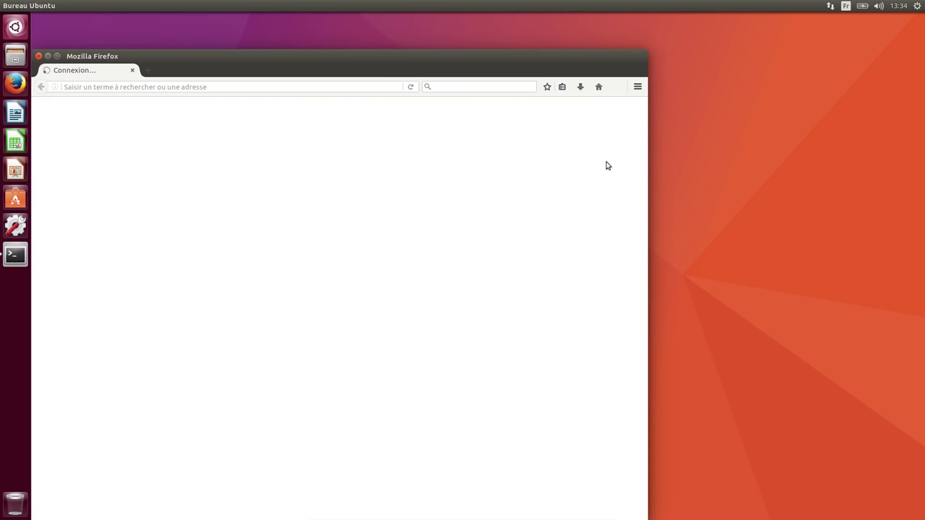
Switch to Firefox, check its version in the About dialog, and close the browser
left_click_drag(297, 53, 370, 39)
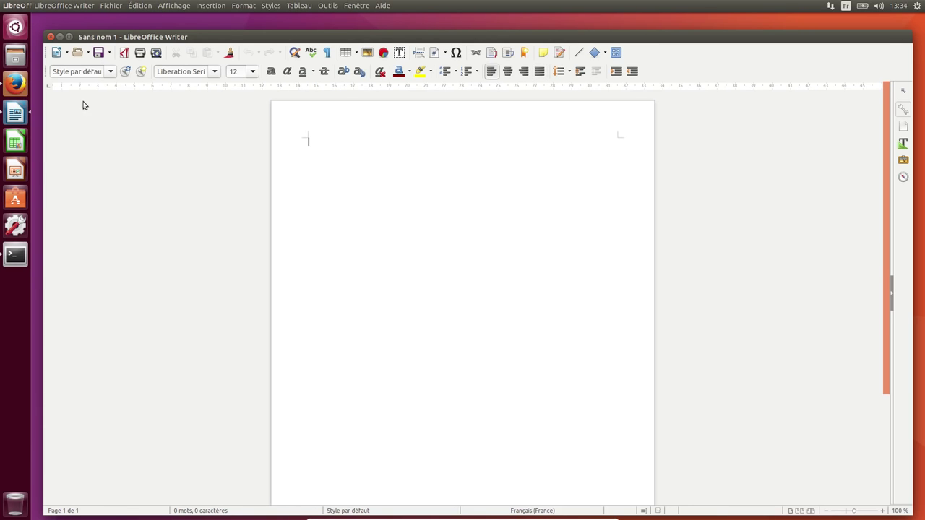
key("alt+Tab")
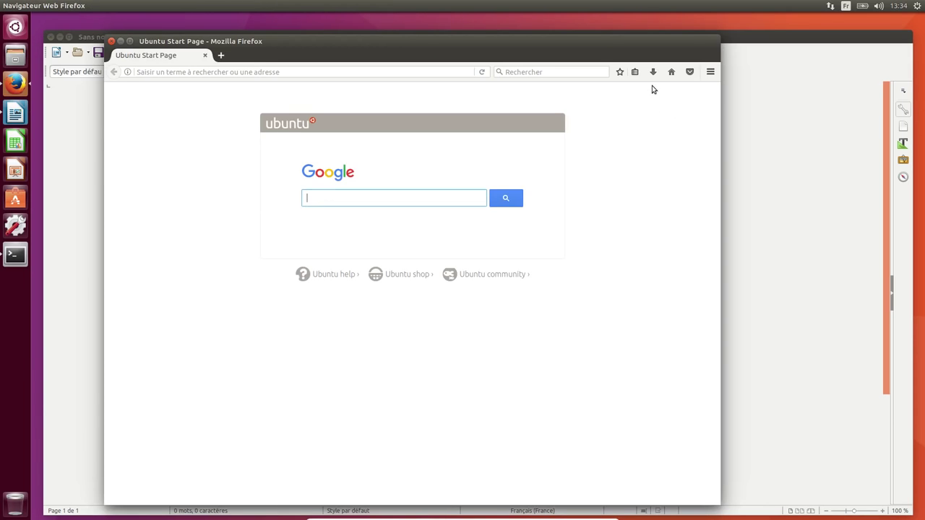
left_click(710, 72)
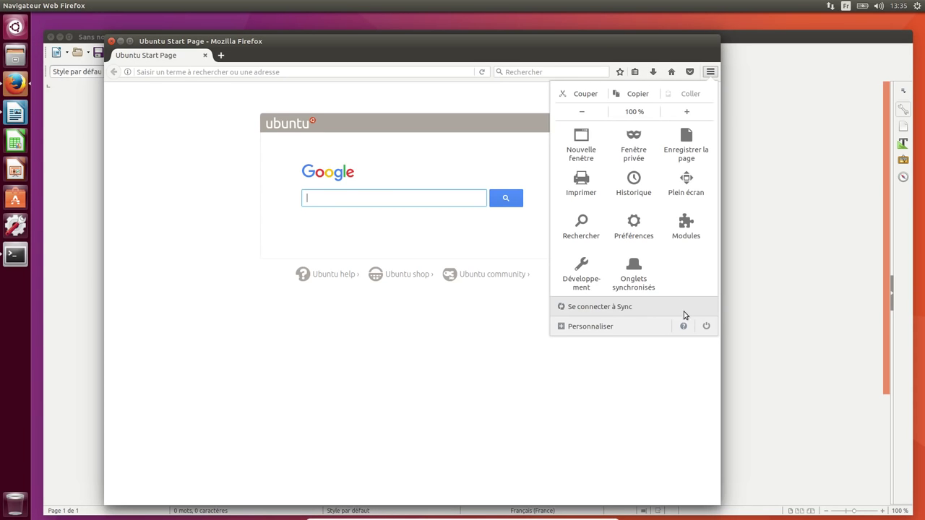
left_click(684, 327)
left_click(613, 216)
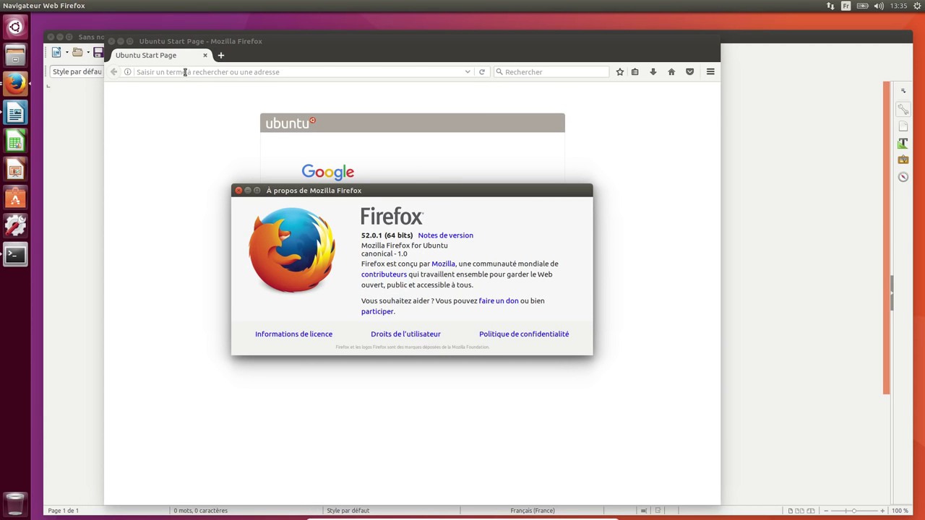
key("Escape")
left_click(111, 41)
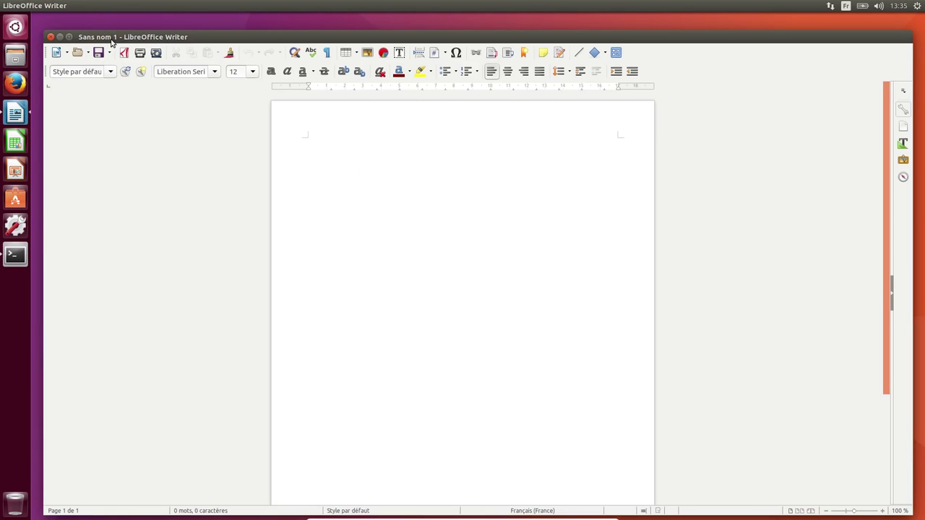
mouse_move(82, 6)
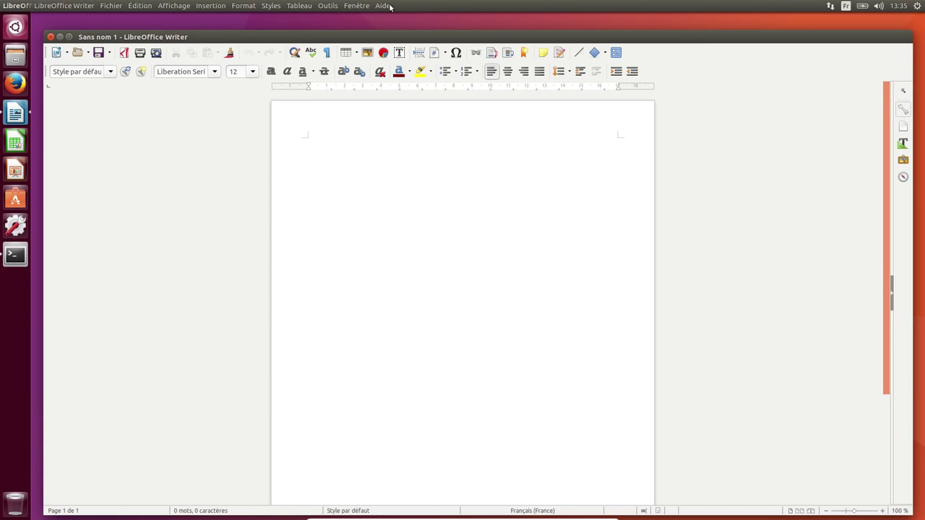
left_click(917, 6)
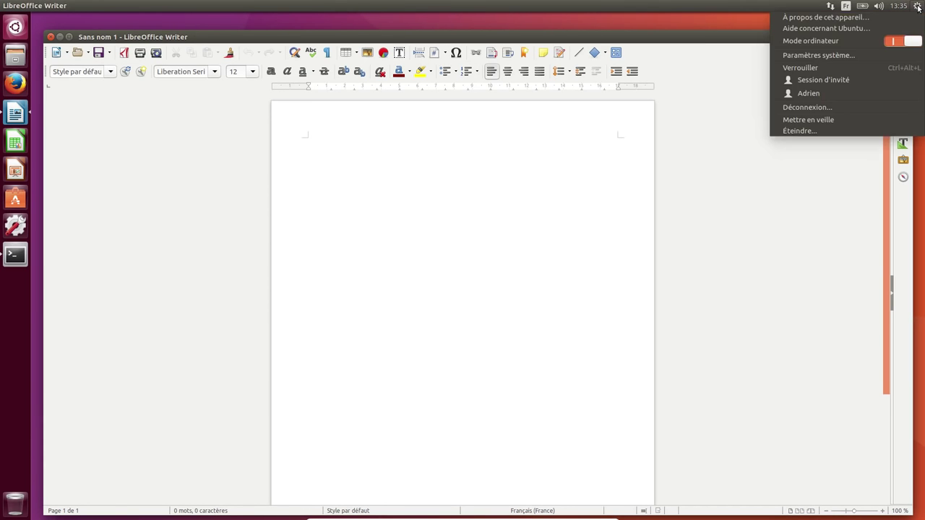
left_click(809, 56)
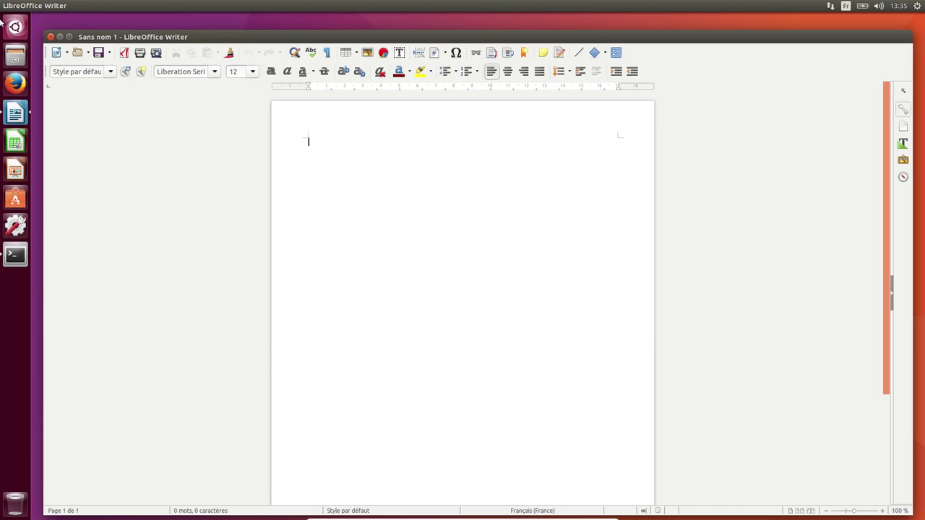
Shrink the LibreOffice Writer window in height and width, and move it to the middle of the desktop
left_click_drag(44, 34, 46, 107)
left_click_drag(64, 186, 295, 186)
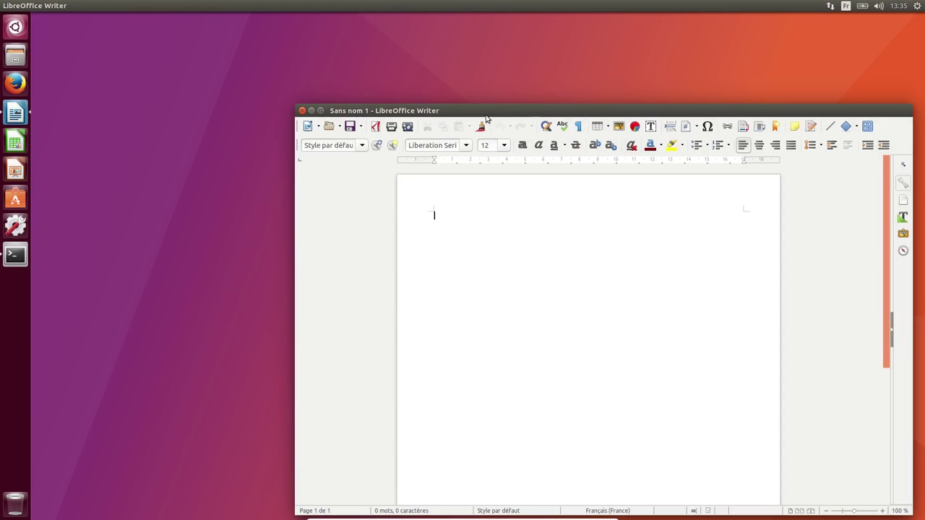
left_click_drag(408, 111, 277, 76)
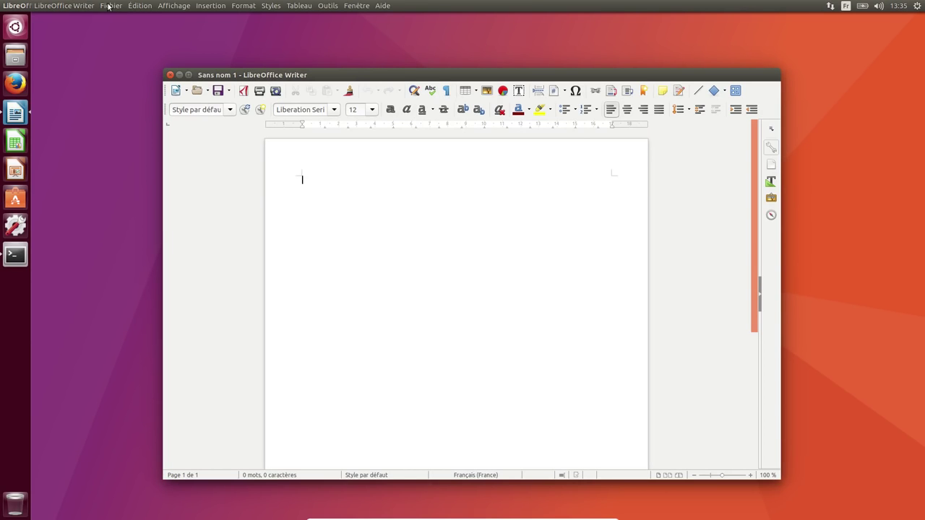
mouse_move(84, 3)
left_click(133, 5)
left_click(915, 8)
left_click(912, 8)
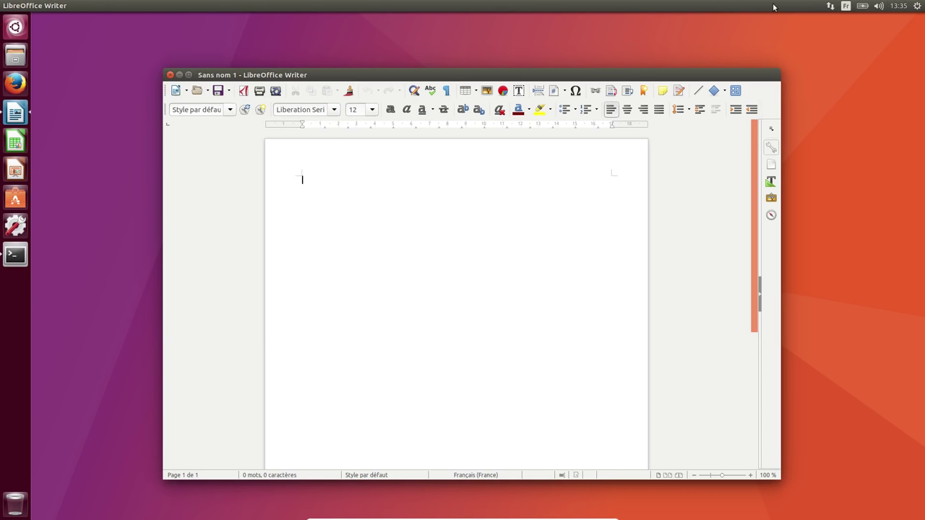
left_click(14, 28)
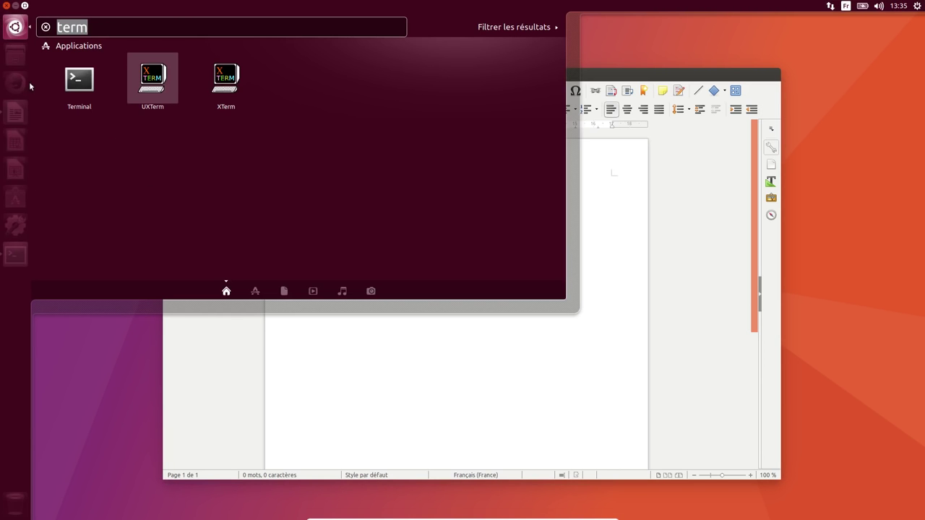
key("Escape")
key("Escape")
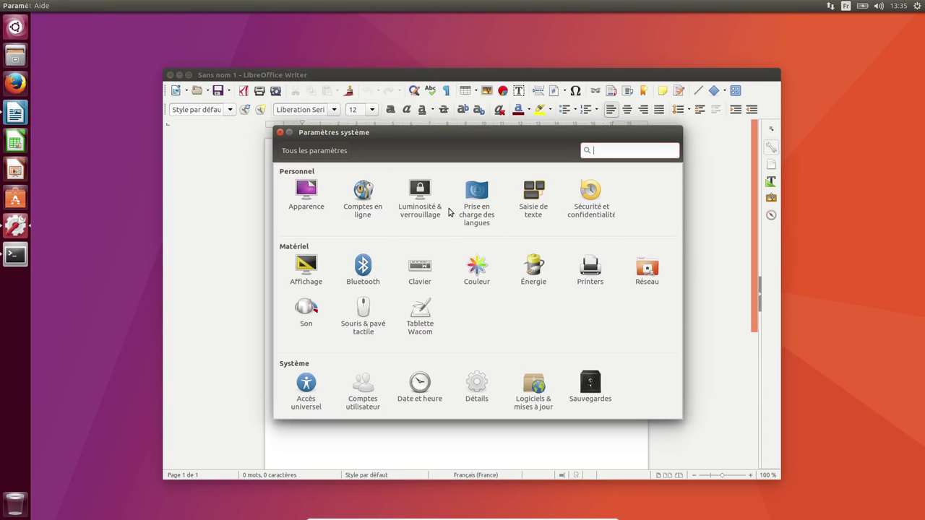
In the Appearance behaviour settings, show window menus in the window's title bar (Dans la barre de titre de la fenêtre)
left_click(308, 196)
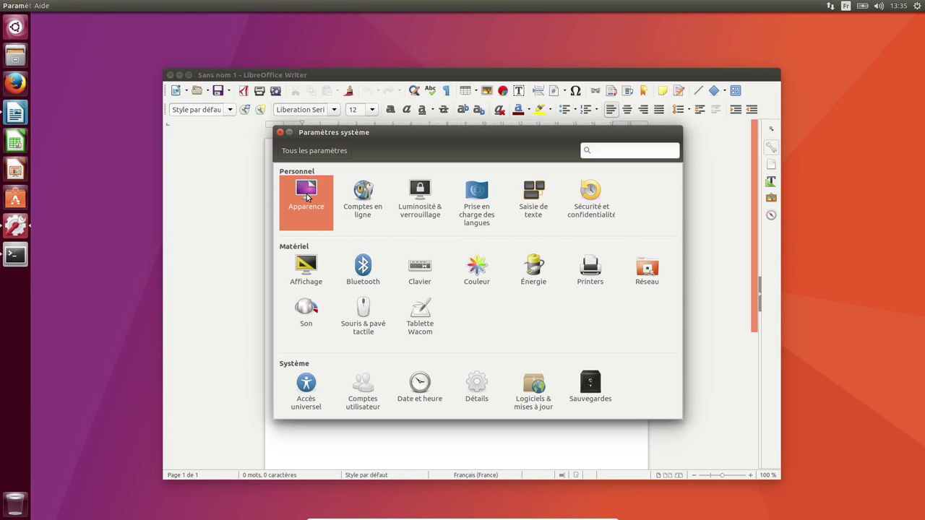
left_click(342, 180)
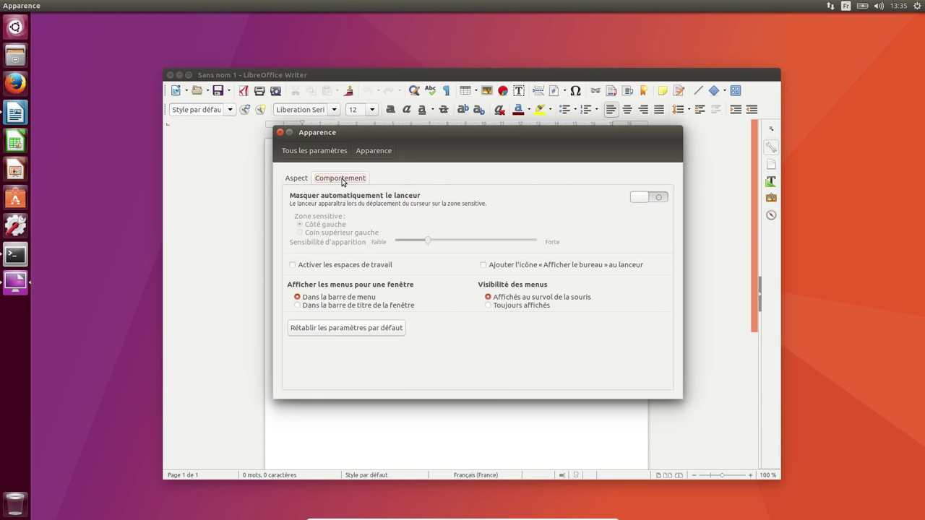
left_click(338, 307)
Check the LibreOffice Writer menus in the window's title bar by opening the Édition menu
mouse_move(245, 79)
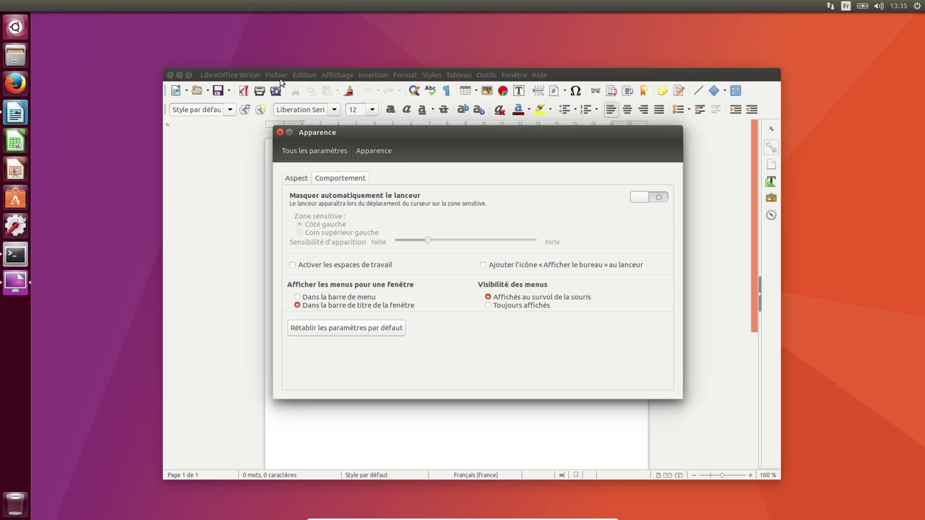
left_click(278, 76)
mouse_move(299, 76)
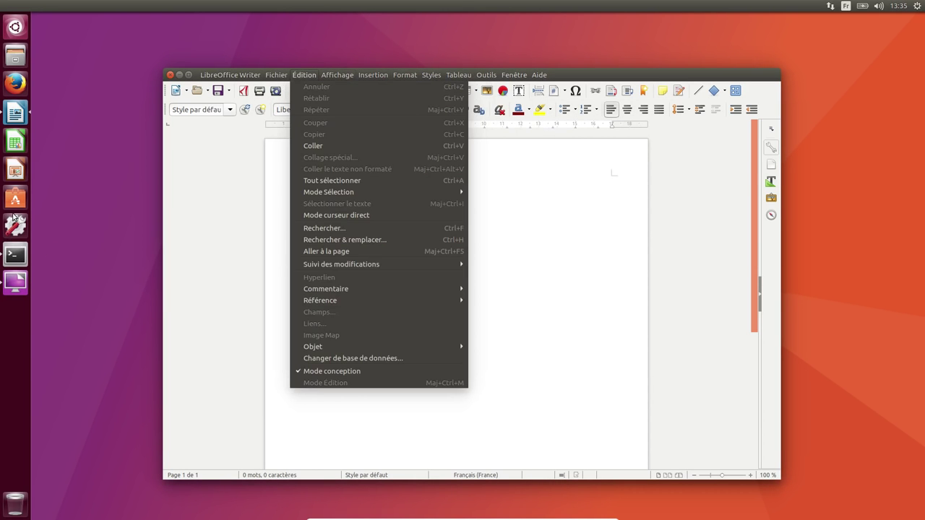
In the Appearance behaviour settings, set the menu visibility to always shown (Toujours affichés)
left_click(18, 283)
left_click(19, 282)
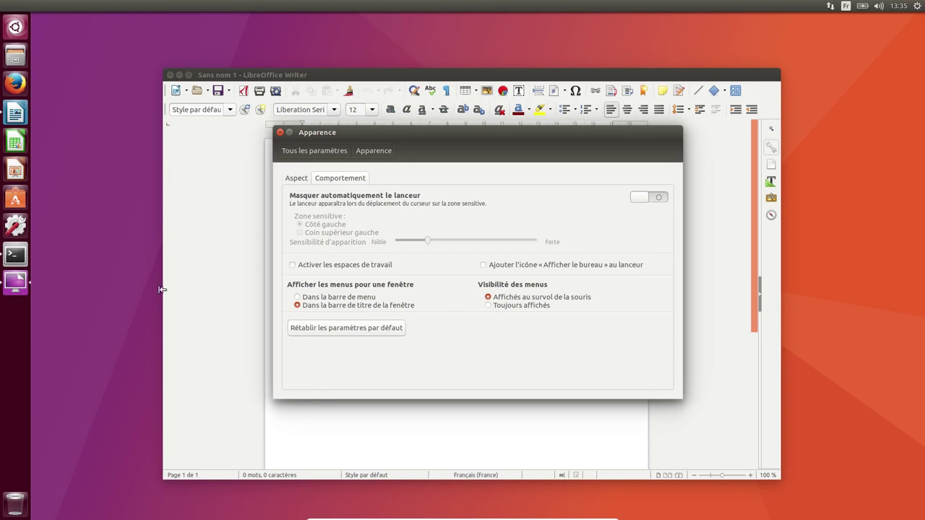
left_click(488, 305)
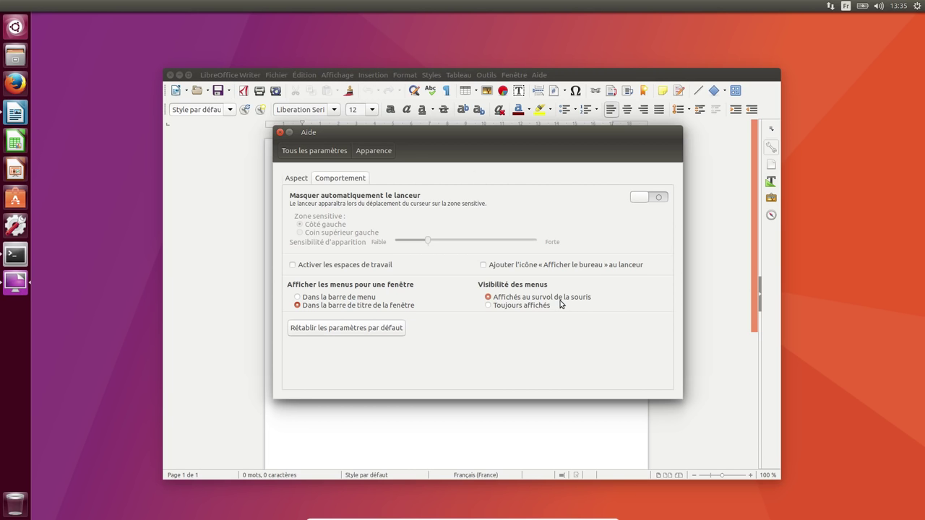
left_click(520, 307)
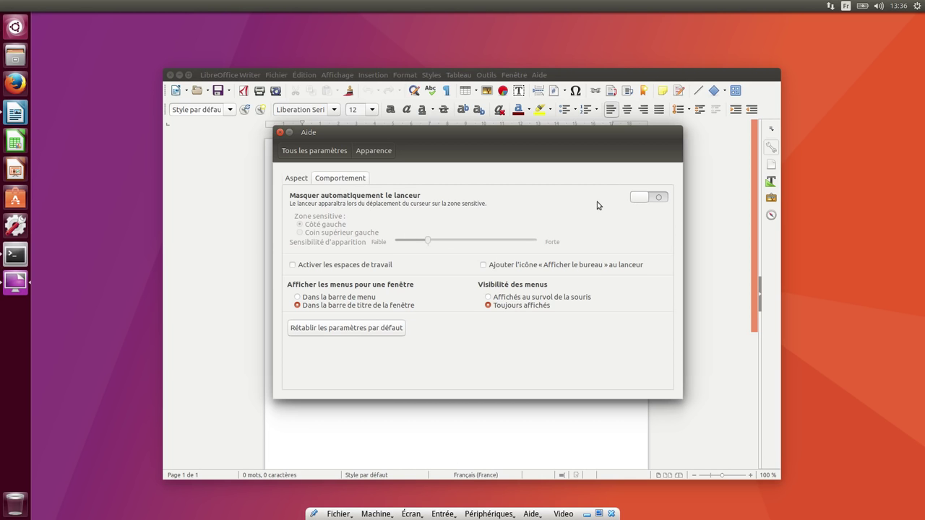
Review the system summary in the Détails page of the system settings, and close the settings window
left_click(314, 150)
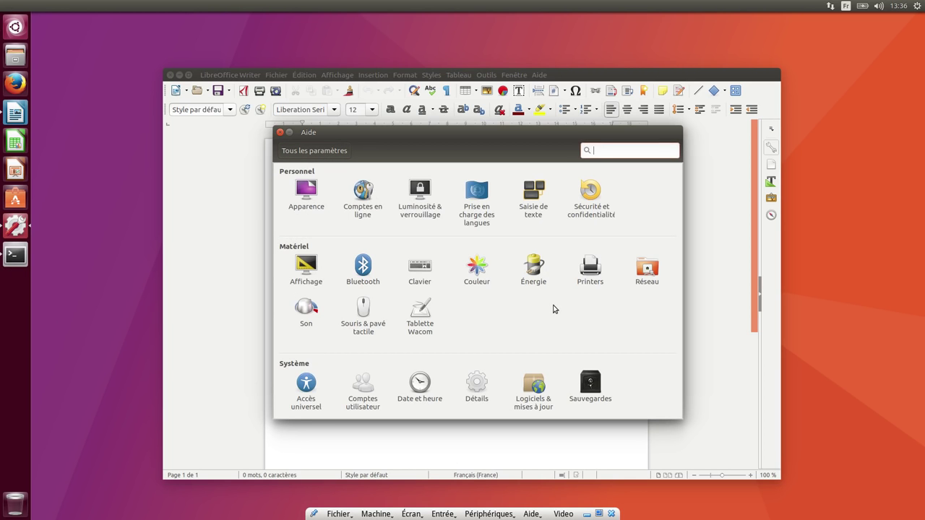
left_click(477, 383)
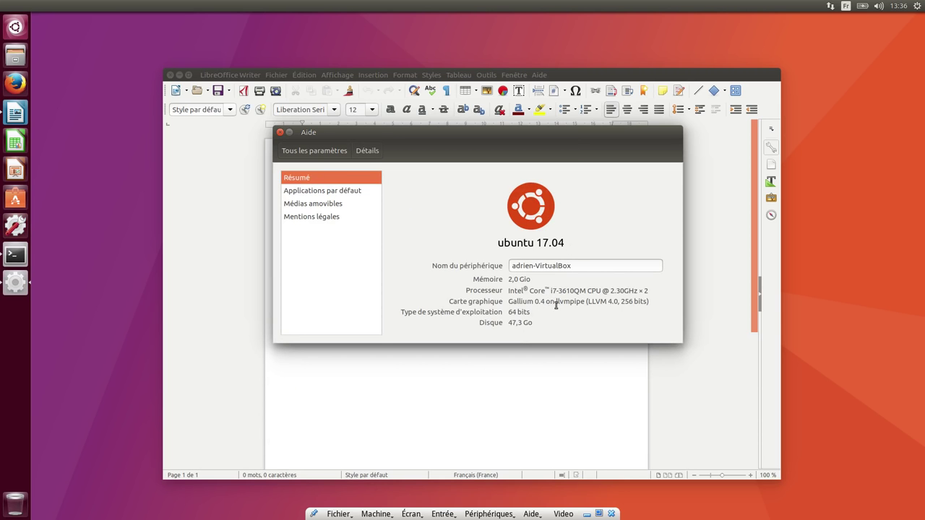
left_click(280, 133)
Check the LibreOffice version in the Writer About dialog, and close Writer
left_click(538, 75)
left_click(565, 173)
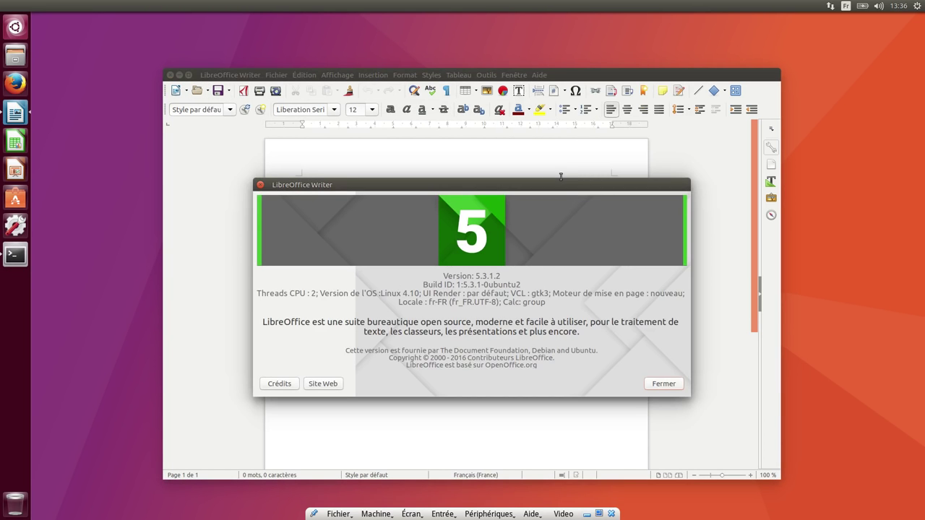
left_click(656, 384)
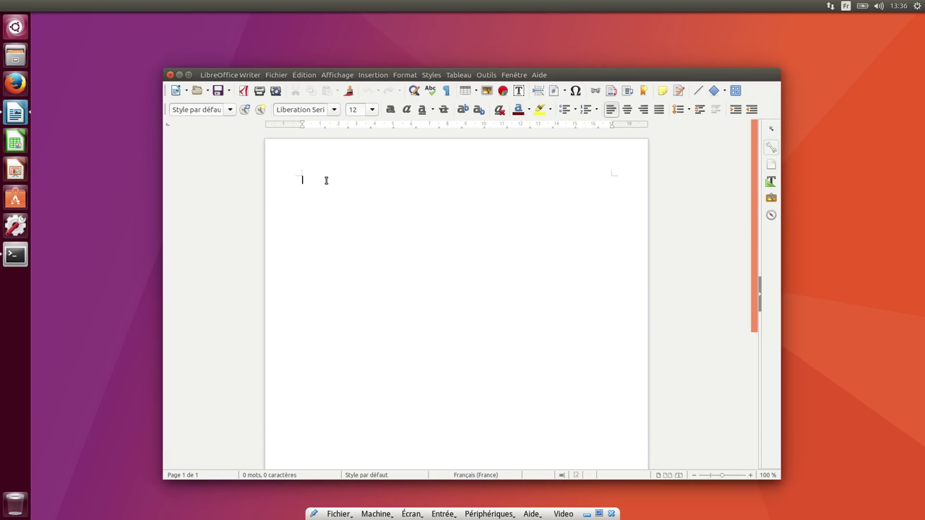
left_click(169, 75)
Switch to the Terminal and show the kernel information with uname -a
left_click(16, 255)
type("uname -a")
key("Return")
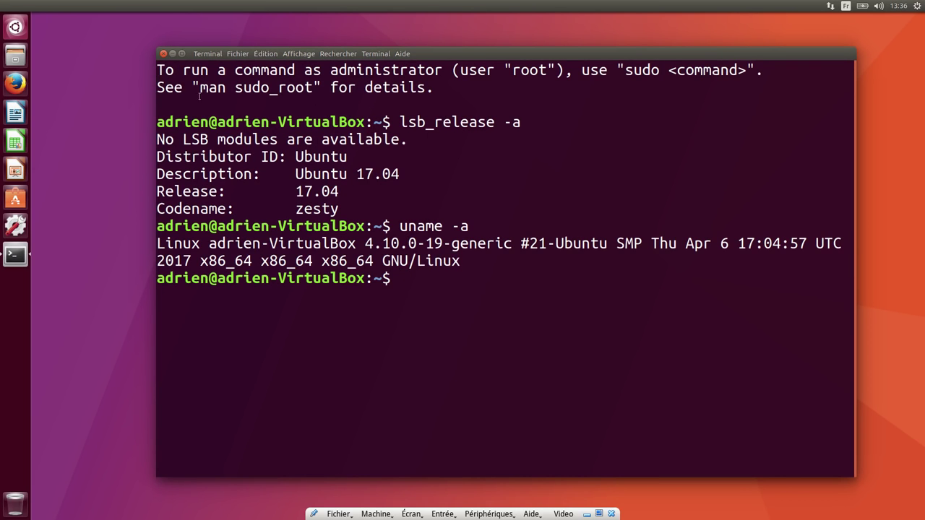
Expand the list of installed applications in the Dash and launch Agenda from its preview
left_click(16, 28)
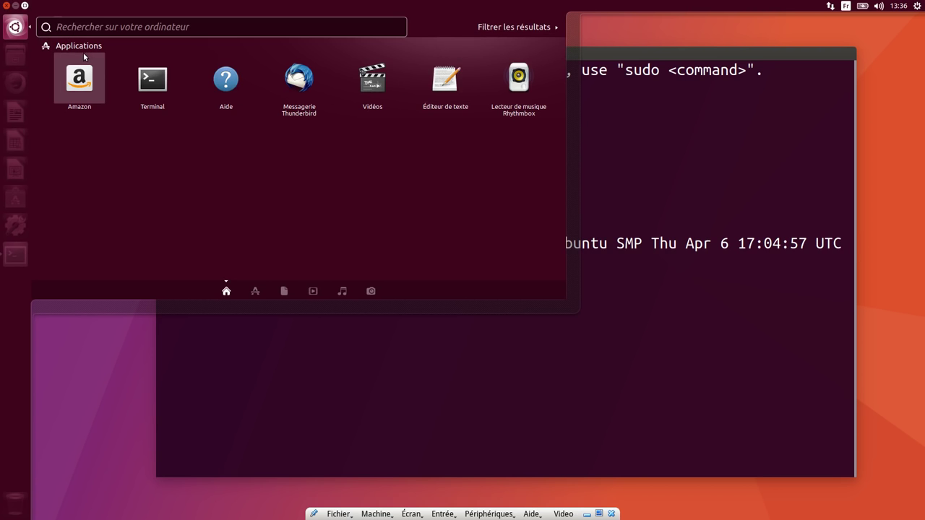
left_click(253, 291)
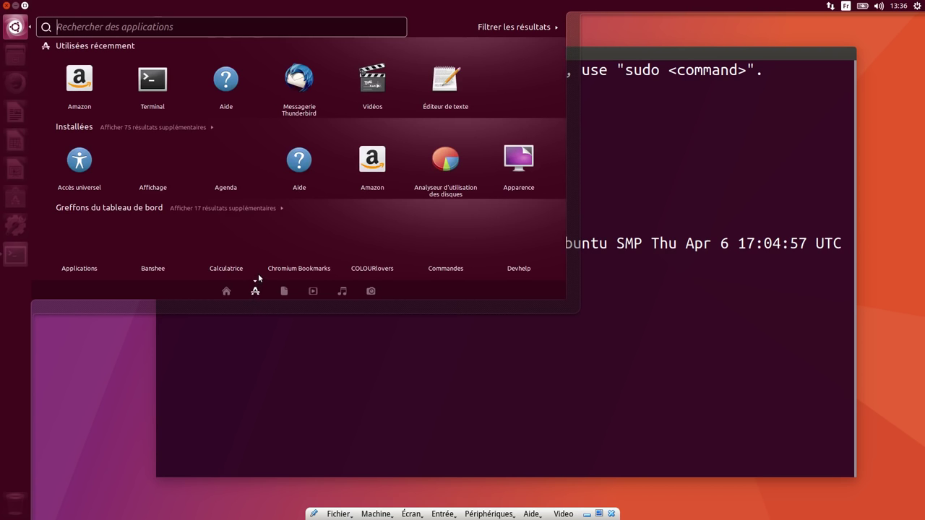
left_click(176, 129)
scroll(441, 216, "down", 1)
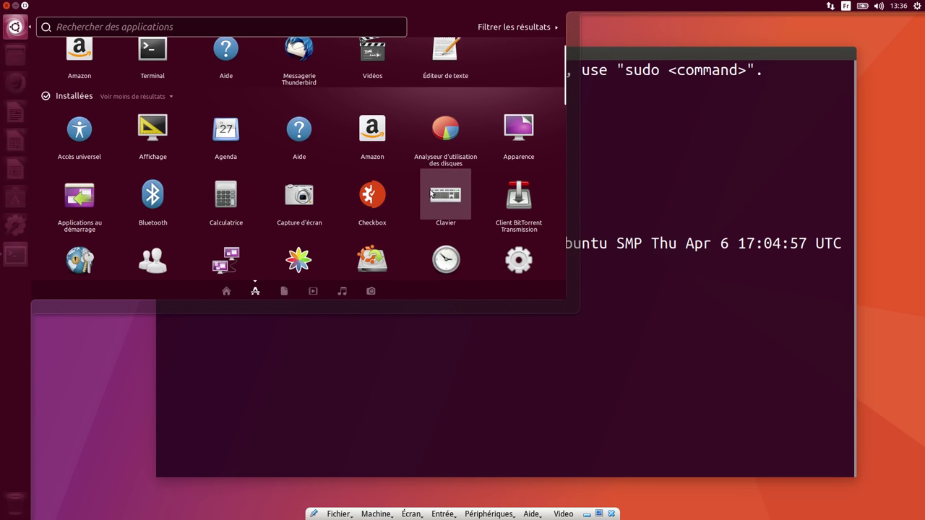
right_click(212, 126)
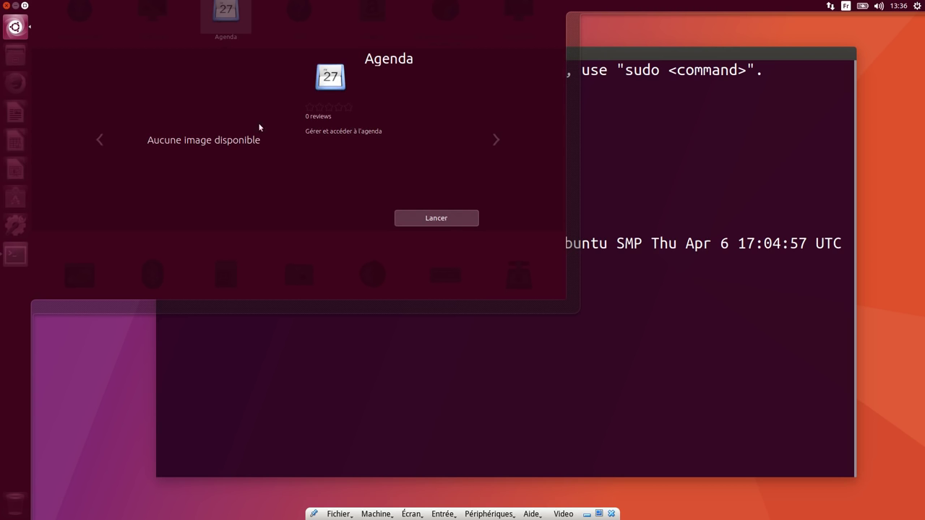
left_click(447, 217)
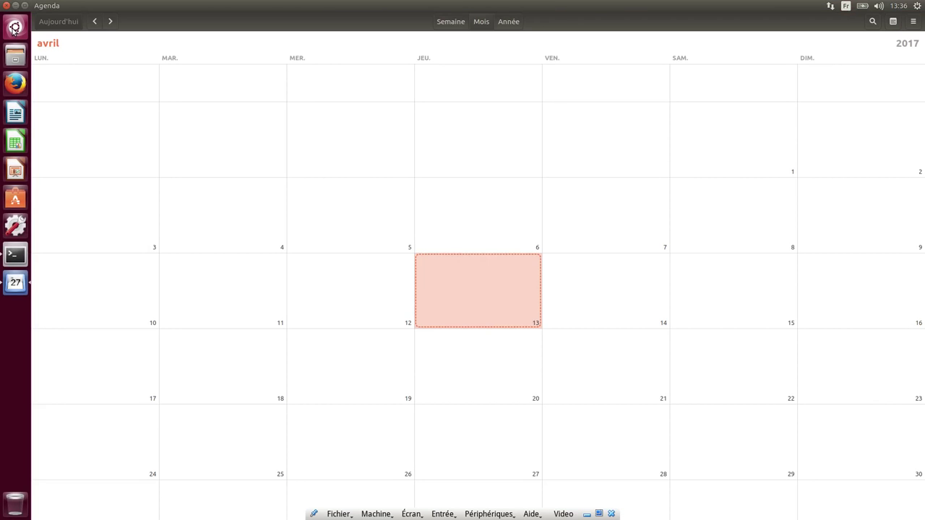
Look at Agenda's options menu, and check the application's version in its About dialog
key("super")
left_click(733, 56)
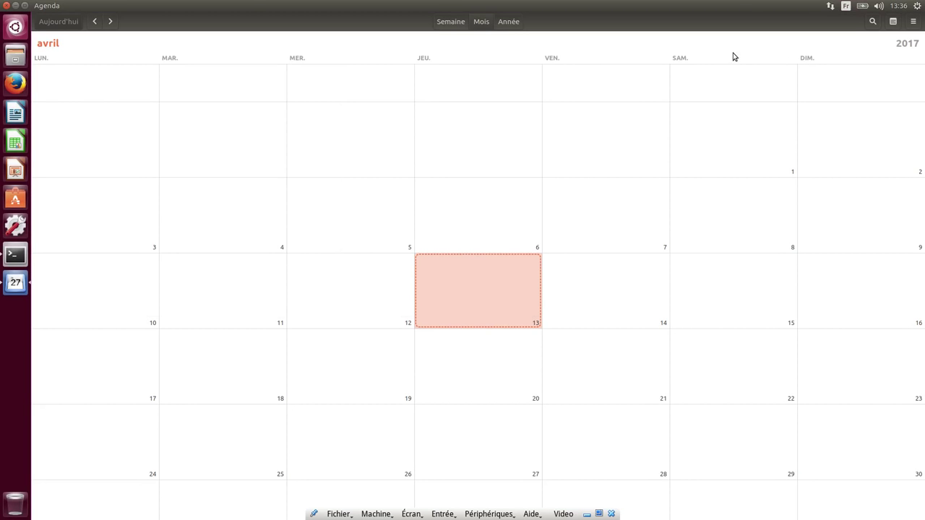
left_click(913, 21)
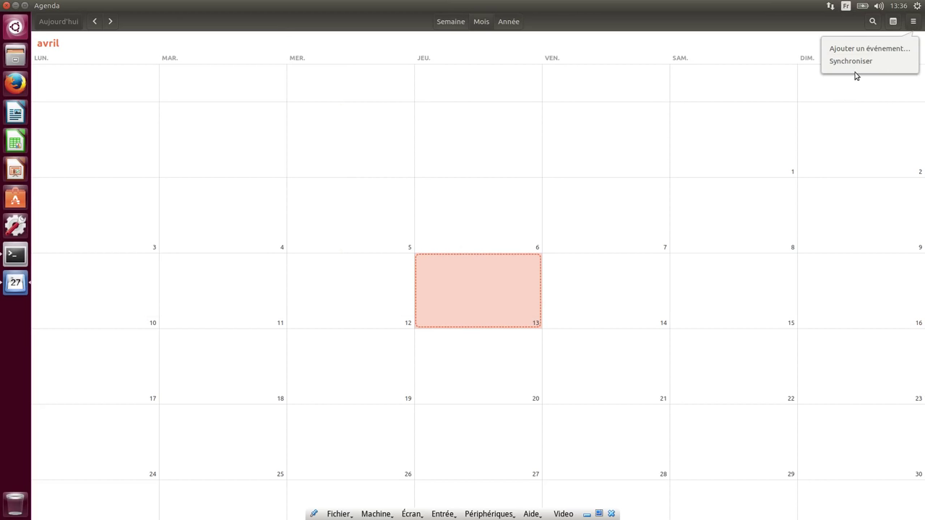
left_click(55, 6)
left_click(62, 69)
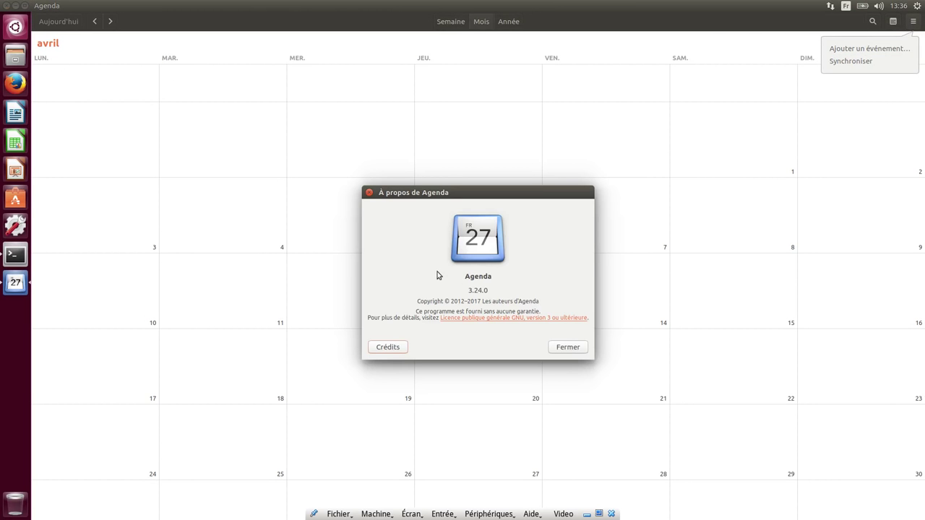
left_click(568, 348)
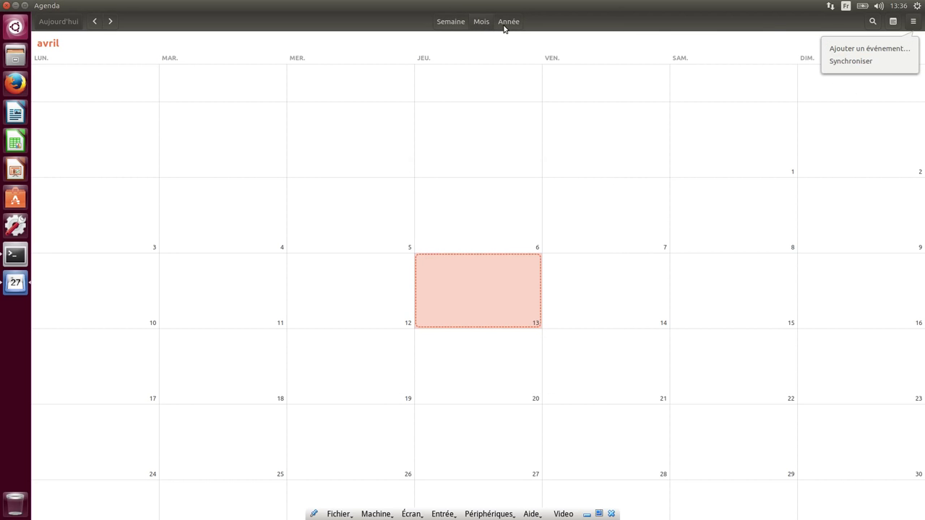
Show the Agenda calendar in week view (Semaine), and close the application
left_click(444, 25)
left_click(450, 23)
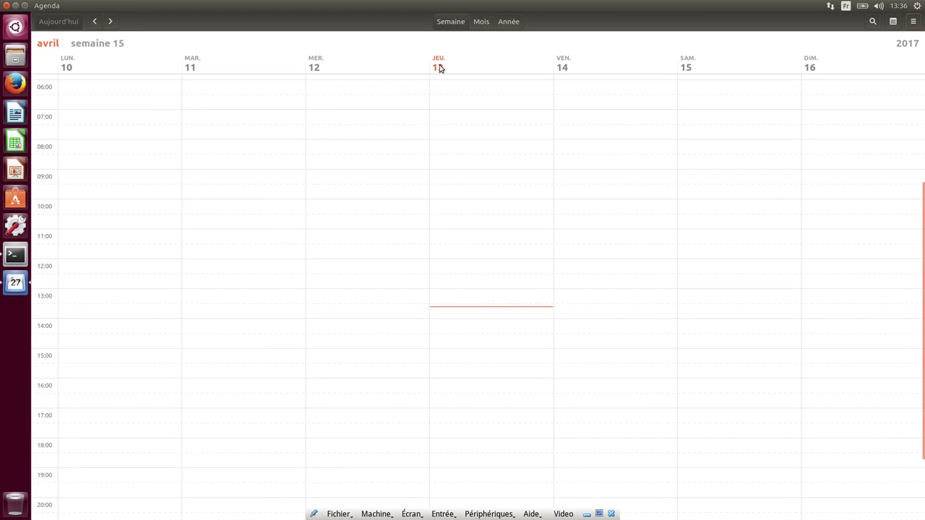
left_click(7, 6)
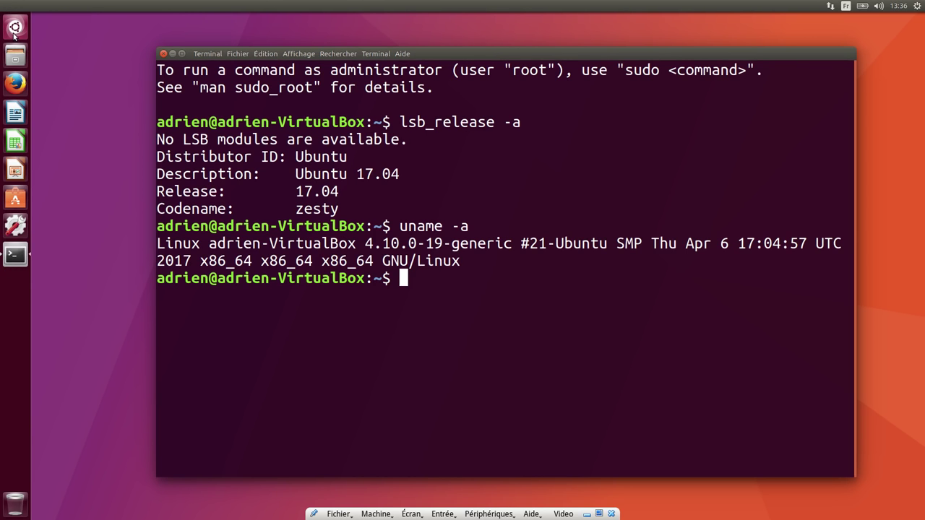
Examine the installed applications listed in the Dash, from Accès universel down to the printer and language tools
left_click(15, 29)
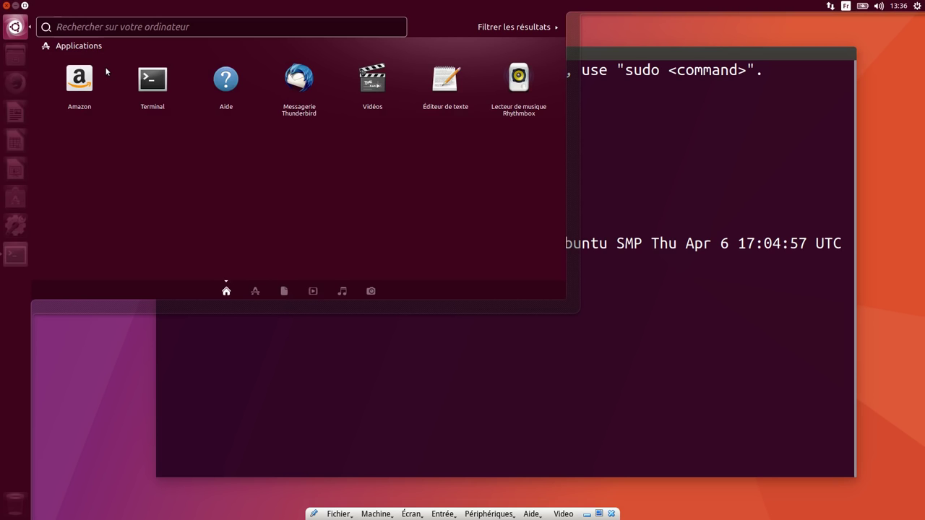
left_click(251, 292)
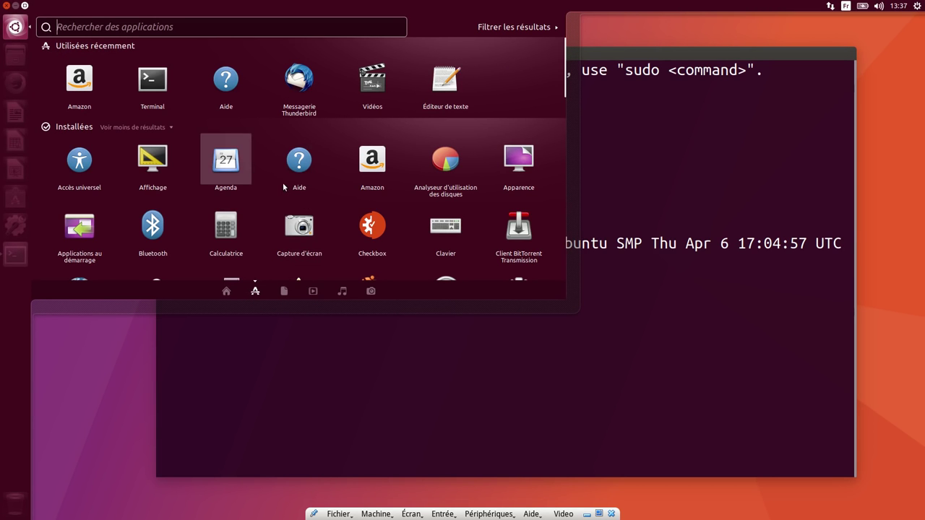
scroll(285, 182, "down", 2)
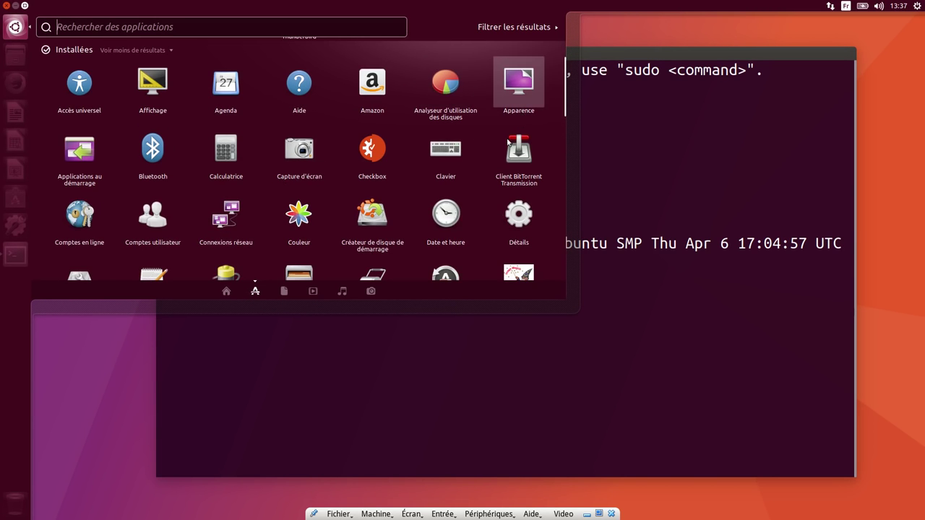
scroll(503, 149, "down", 1)
scroll(504, 149, "down", 1)
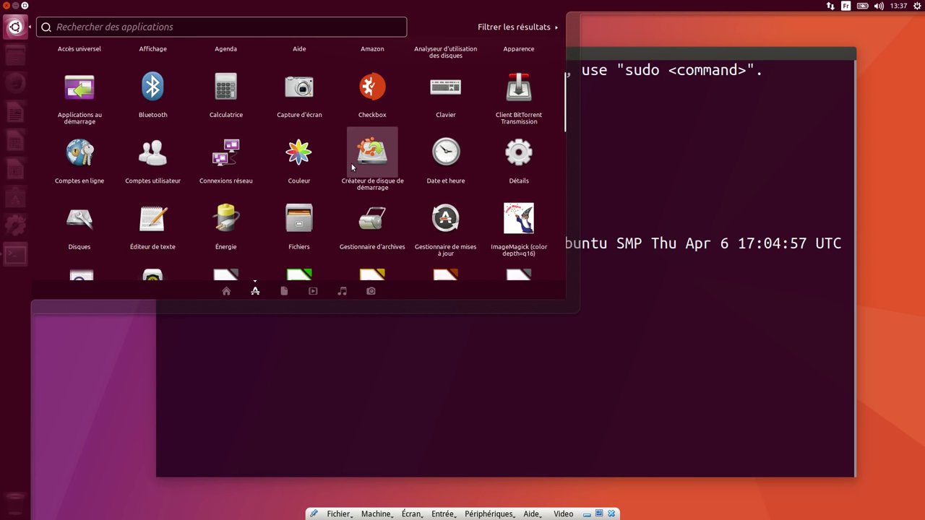
scroll(405, 152, "down", 3)
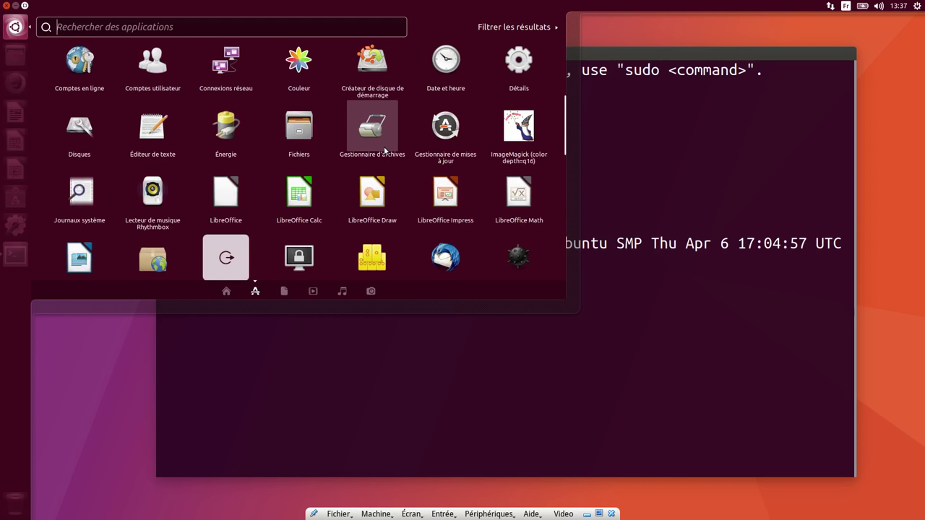
scroll(171, 186, "down", 2)
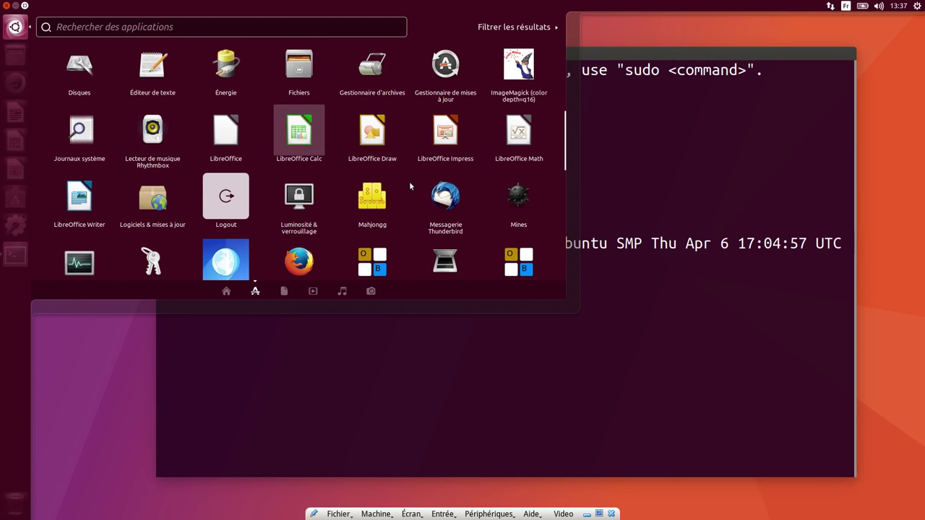
scroll(456, 210, "down", 2)
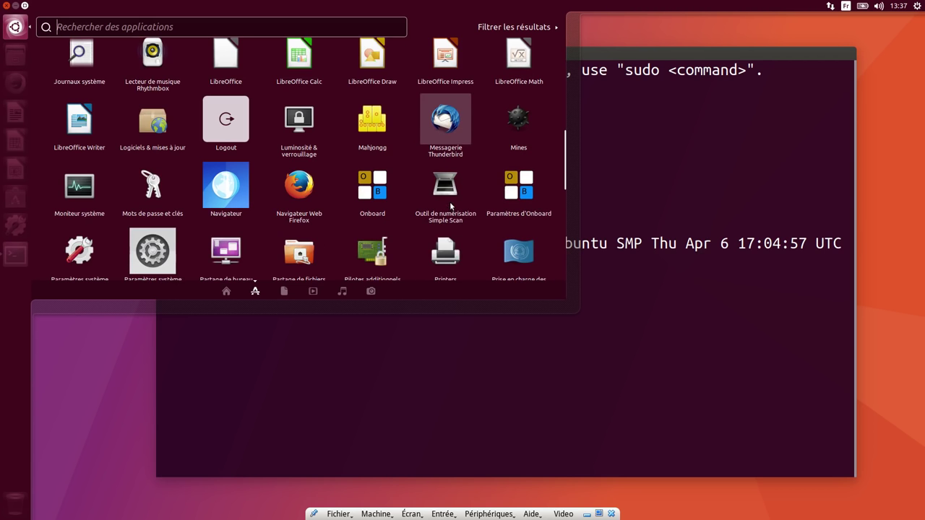
Find Messagerie Thunderbird among the installed applications and launch it from its preview
scroll(440, 125, "up", 3)
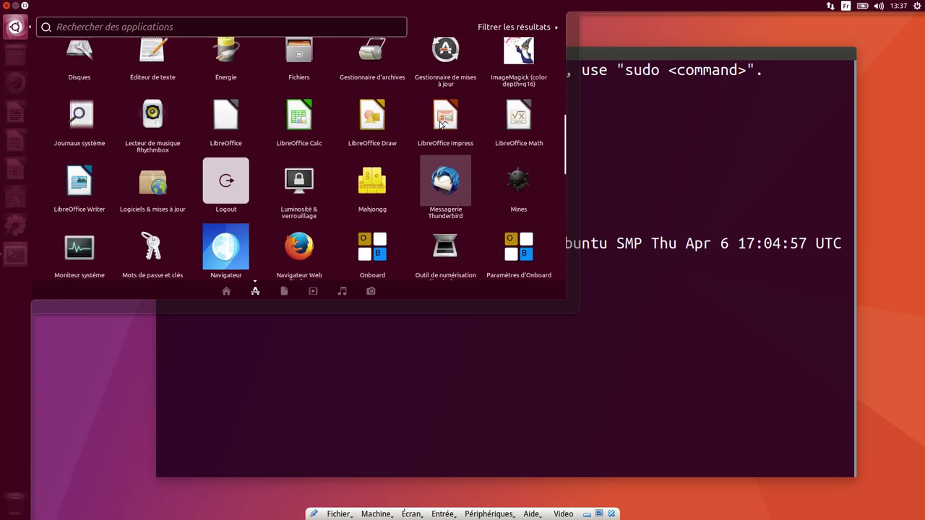
scroll(440, 125, "down", 2)
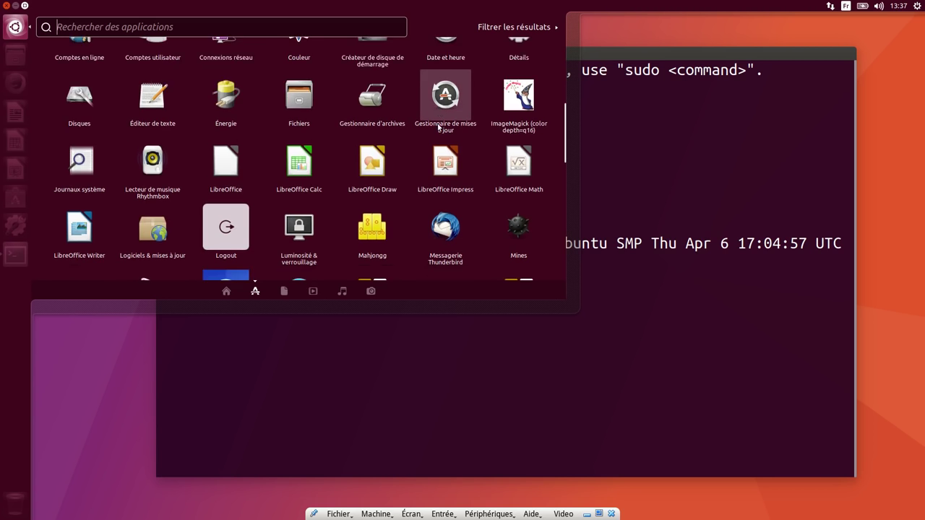
right_click(444, 174)
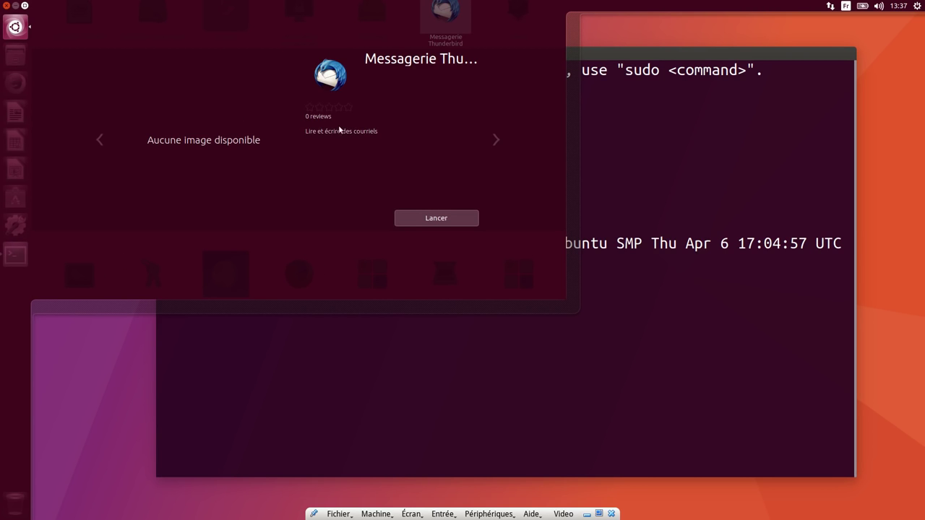
key("Return")
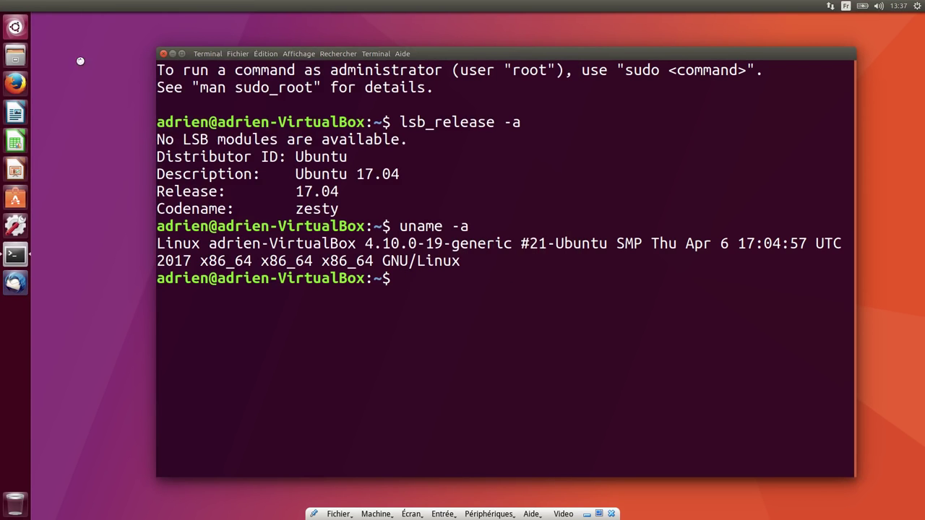
Launch Ubuntu Software from the end of the Dash's installed applications, and close Thunderbird's welcome dialog
left_click(15, 27)
left_click(255, 290)
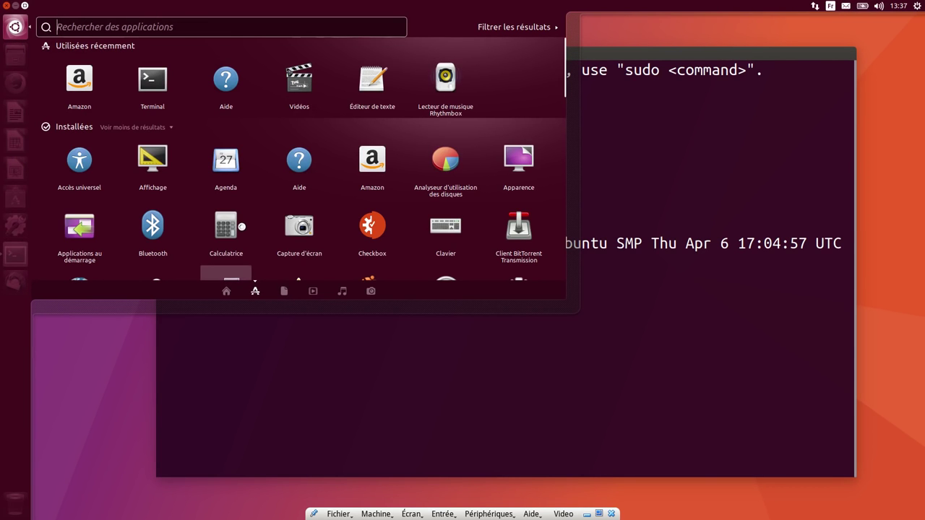
scroll(242, 229, "down", 3)
scroll(242, 229, "down", 5)
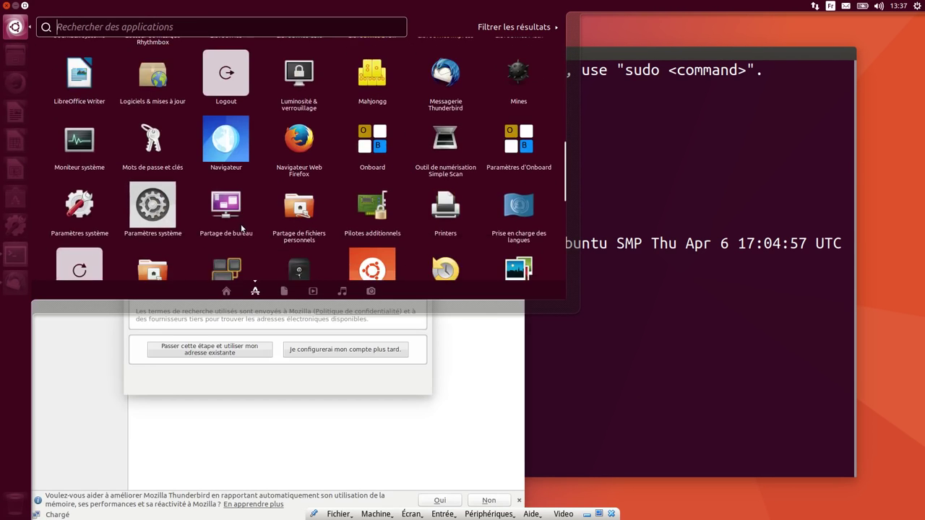
scroll(243, 229, "down", 1)
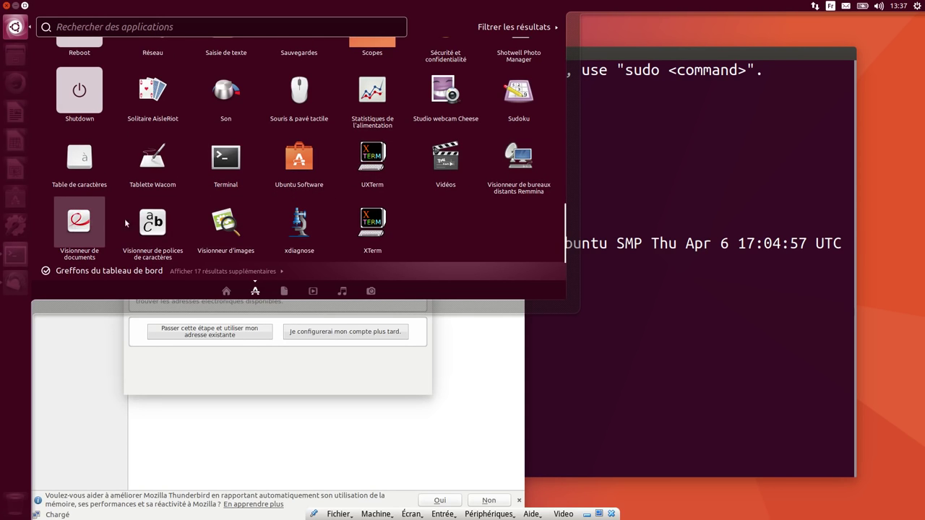
left_click(299, 160)
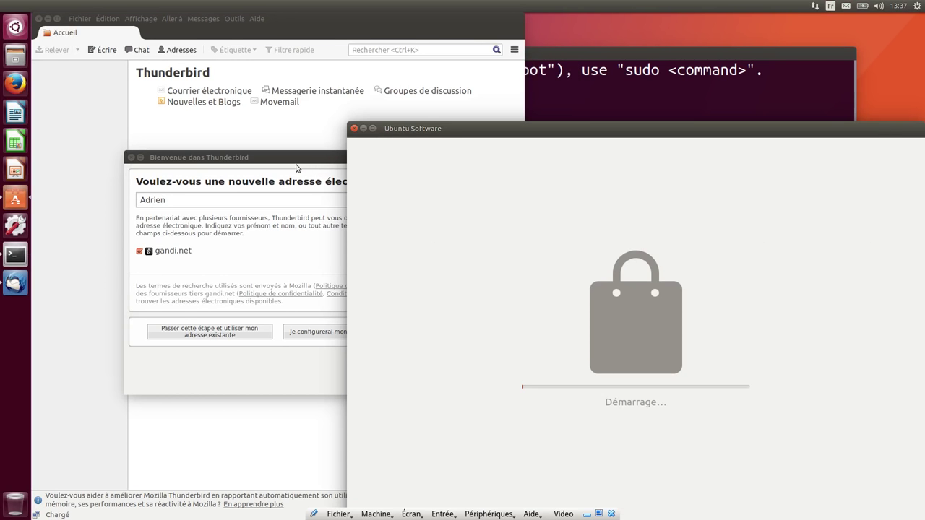
left_click(132, 157)
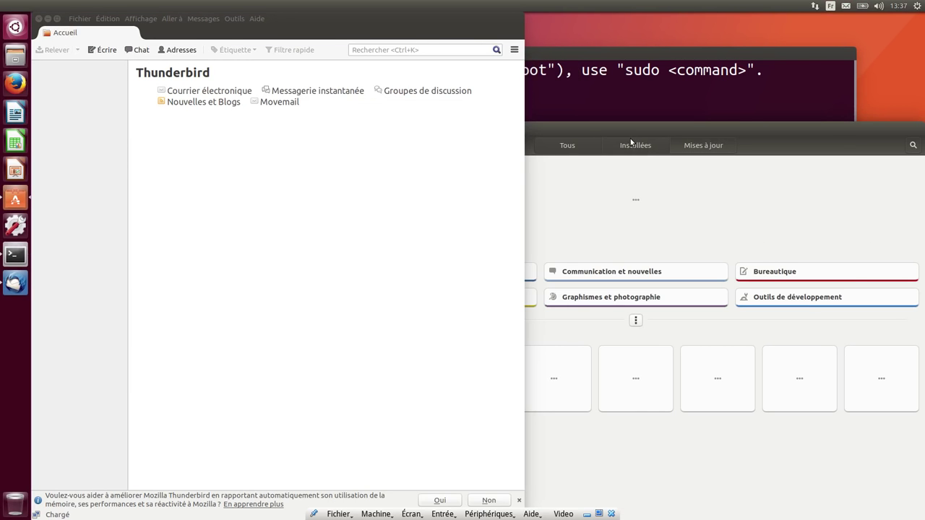
Bring the Ubuntu Software window fully into view and search its catalogue for "gimp"
left_click_drag(619, 114, 578, 82)
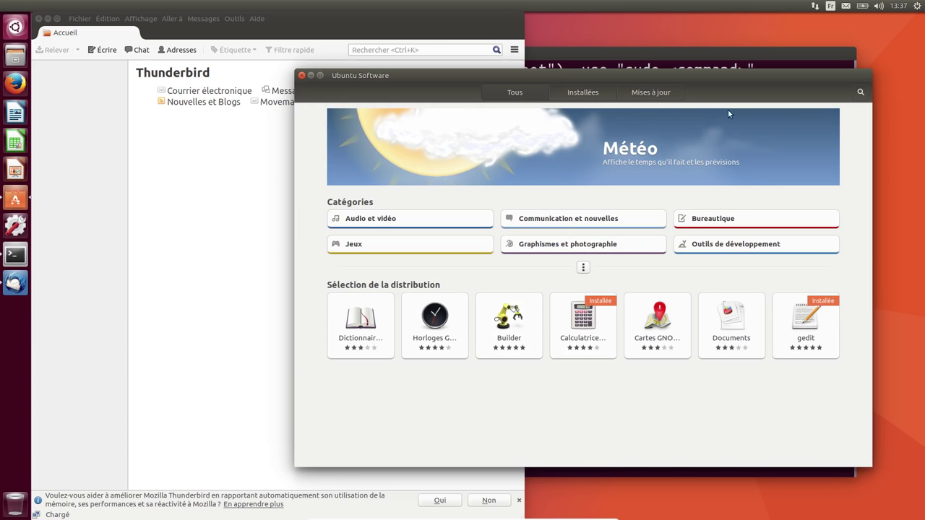
left_click(859, 93)
type("gi")
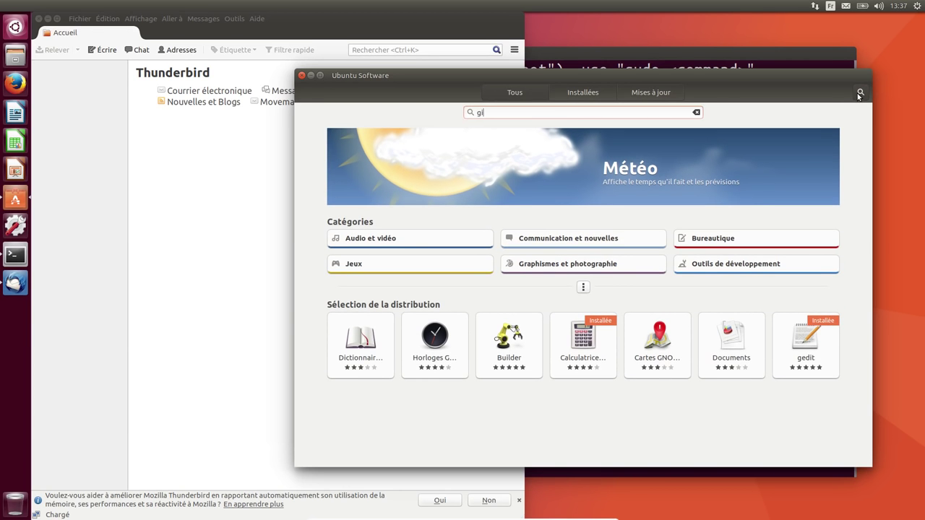
type("mp")
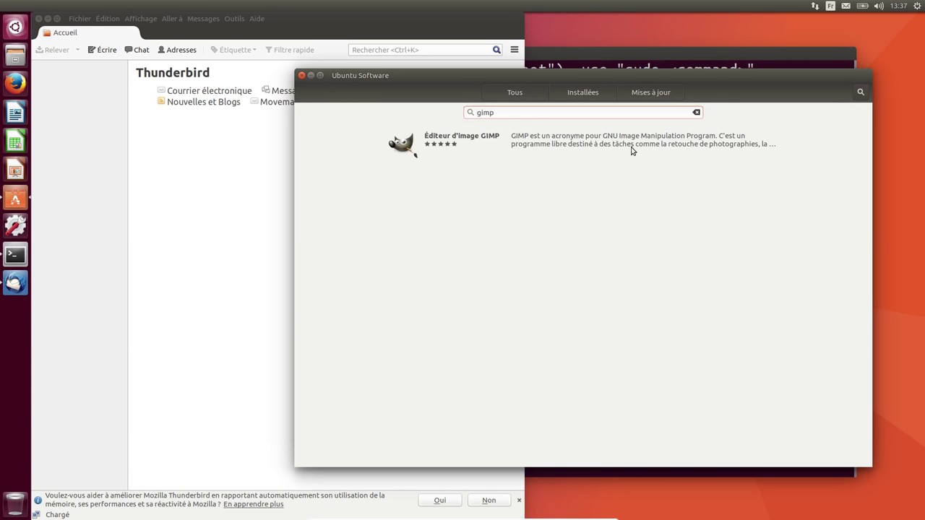
Install Éditeur d'image GIMP, authenticating with the account password
left_click(631, 153)
left_click(415, 161)
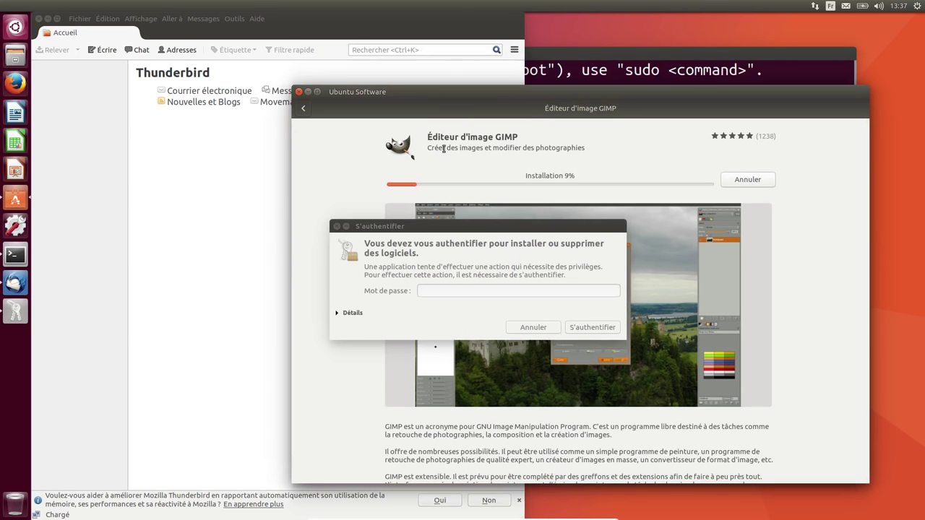
key("Return")
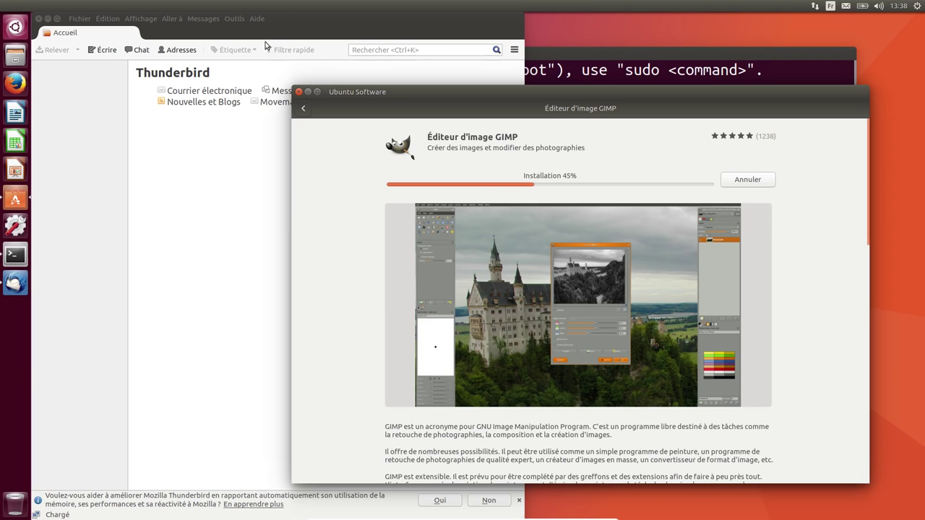
Decline Thunderbird's usage-data reporting request, and open its add-on manager (Modules complémentaires)
left_click(428, 33)
left_click(488, 500)
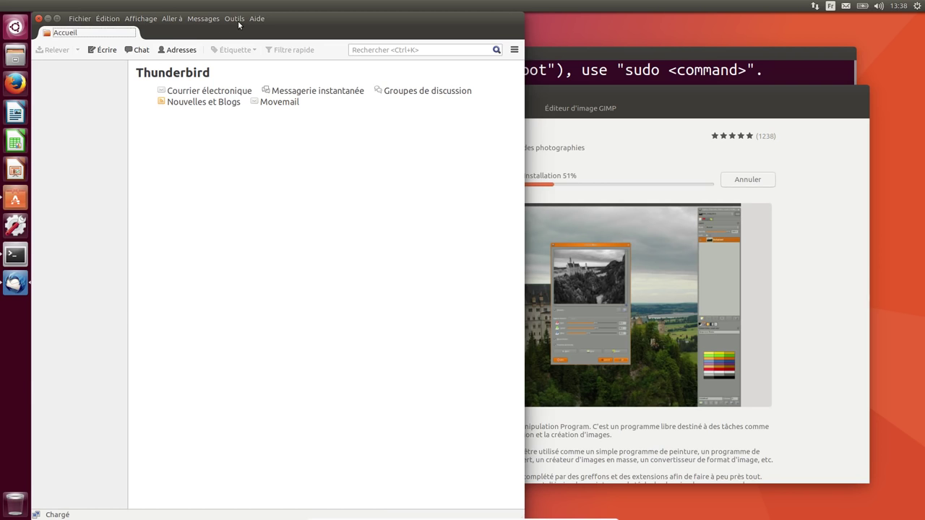
left_click(237, 22)
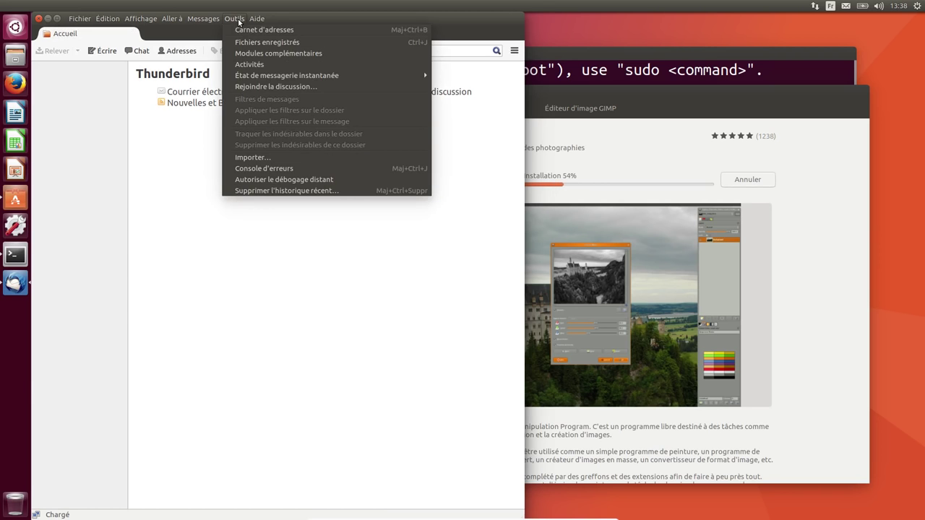
left_click(269, 56)
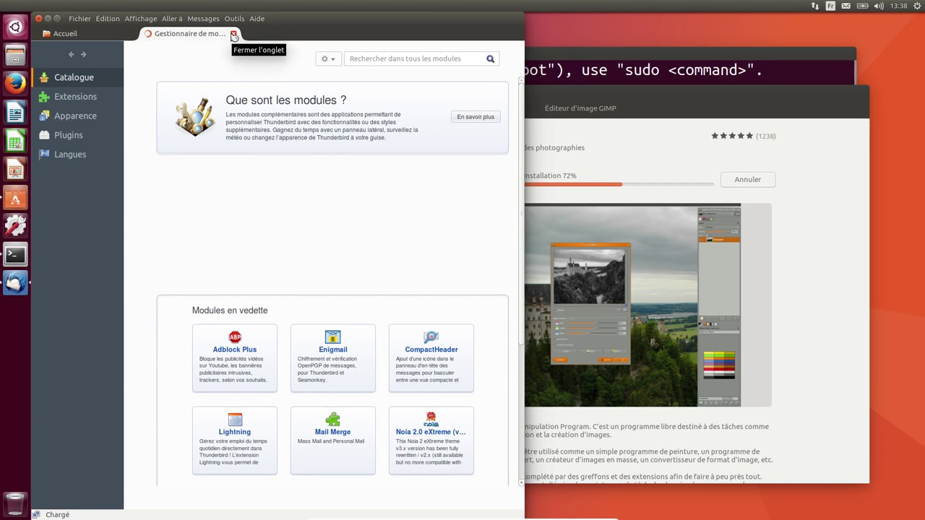
Install the Lightning add-on from Thunderbird's add-on catalogue, and display the list of extensions
left_click(89, 98)
left_click(90, 78)
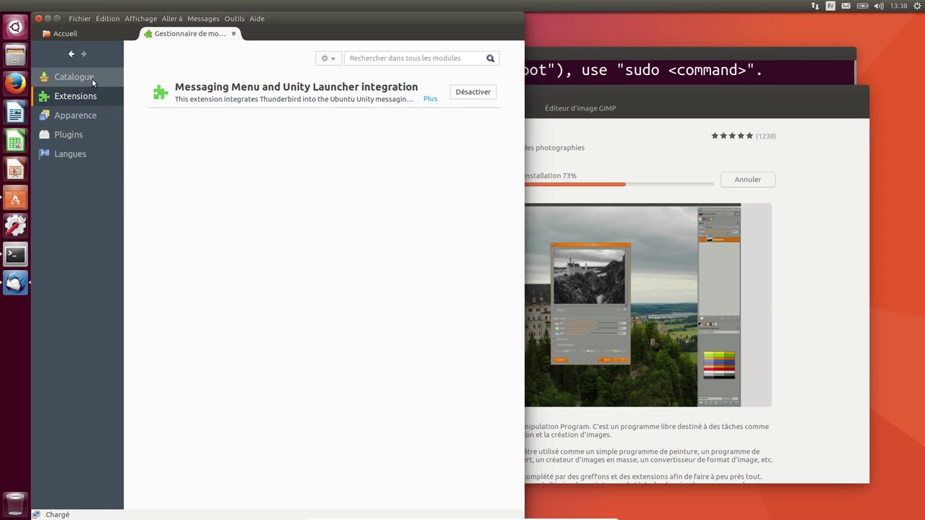
left_click(222, 439)
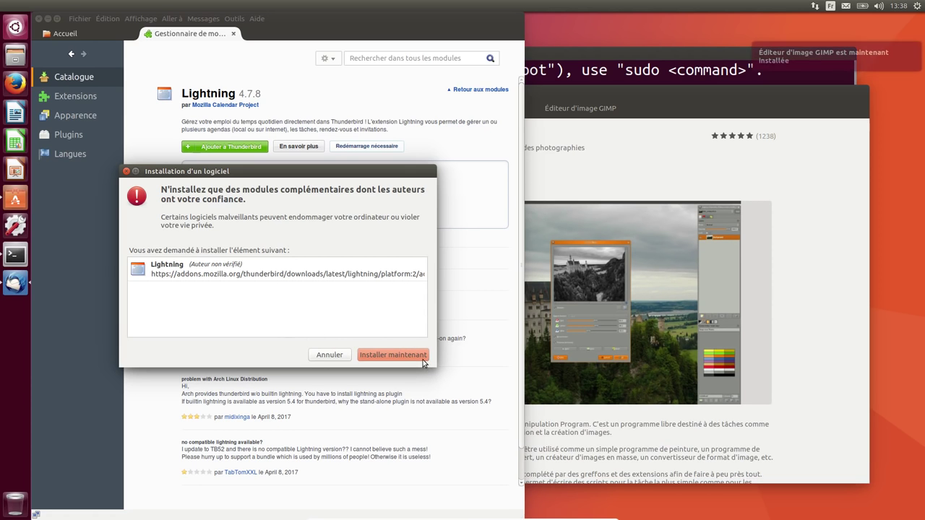
left_click(423, 354)
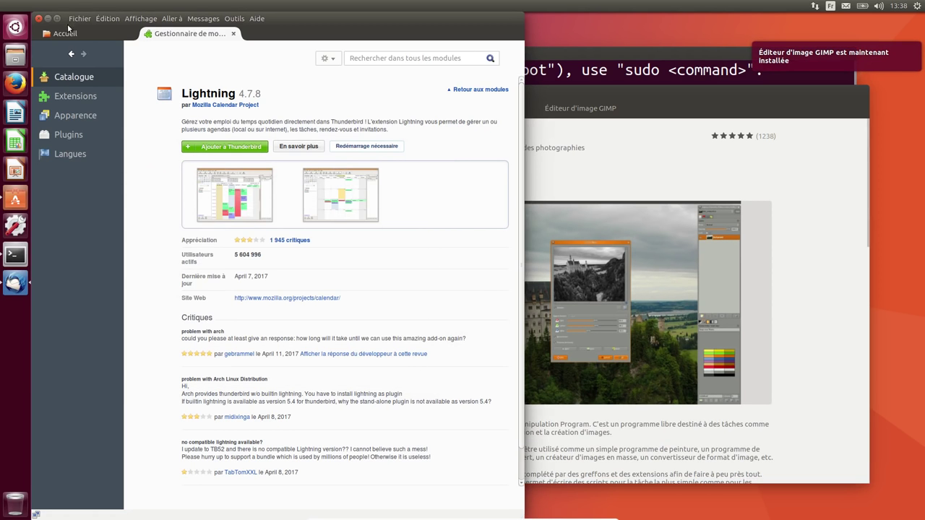
left_click(73, 97)
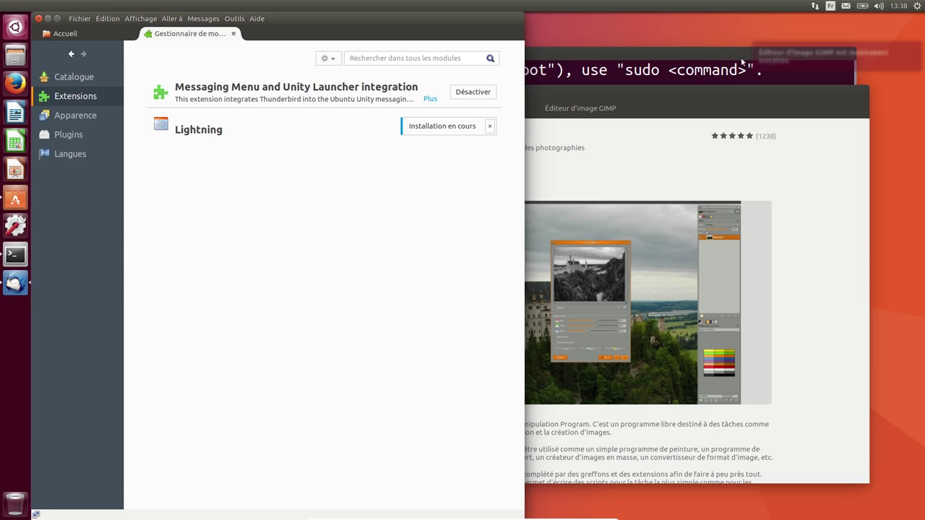
Close the terminal window, and find GIMP with a Dash search for "gimp" and launch it
left_click(702, 62)
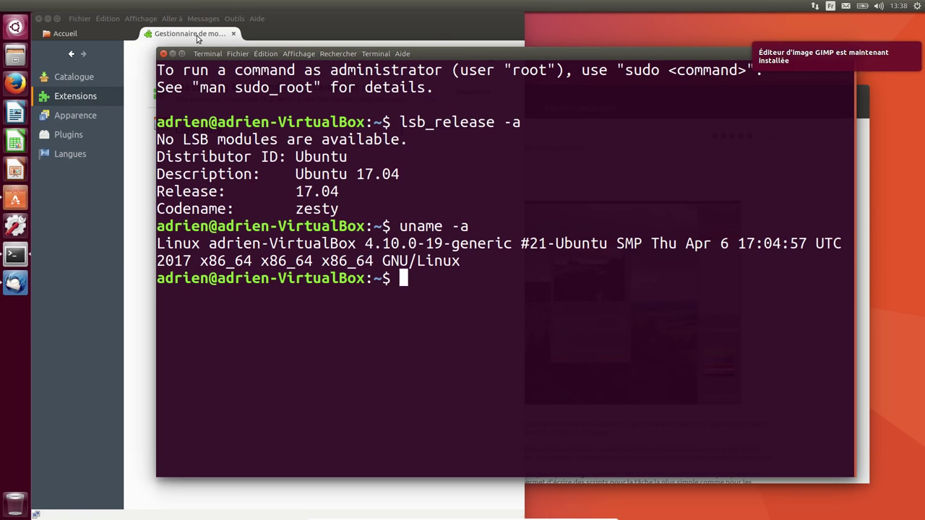
left_click(163, 53)
left_click(14, 36)
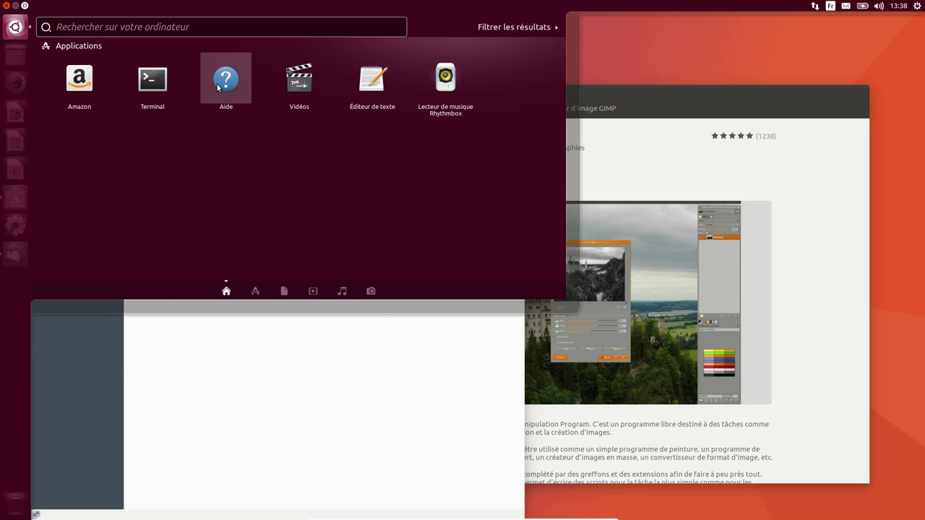
type("gimp")
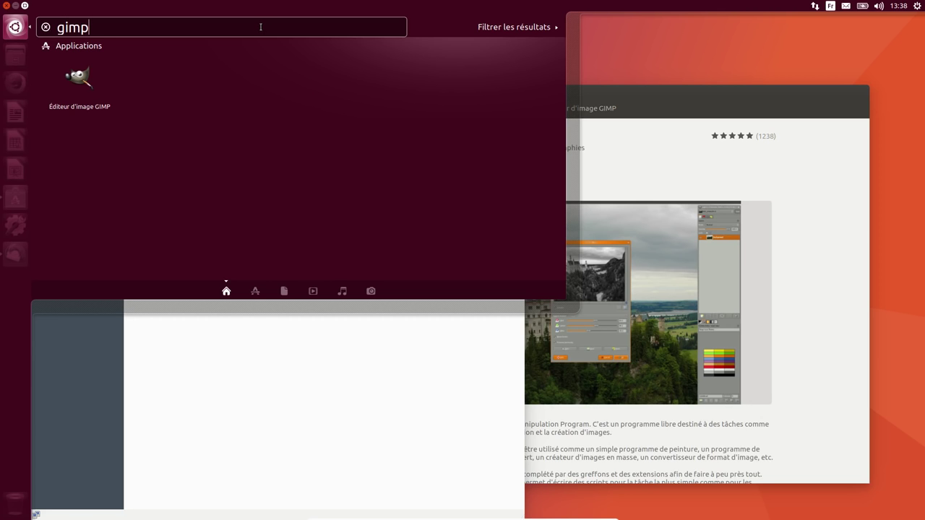
left_click(64, 79)
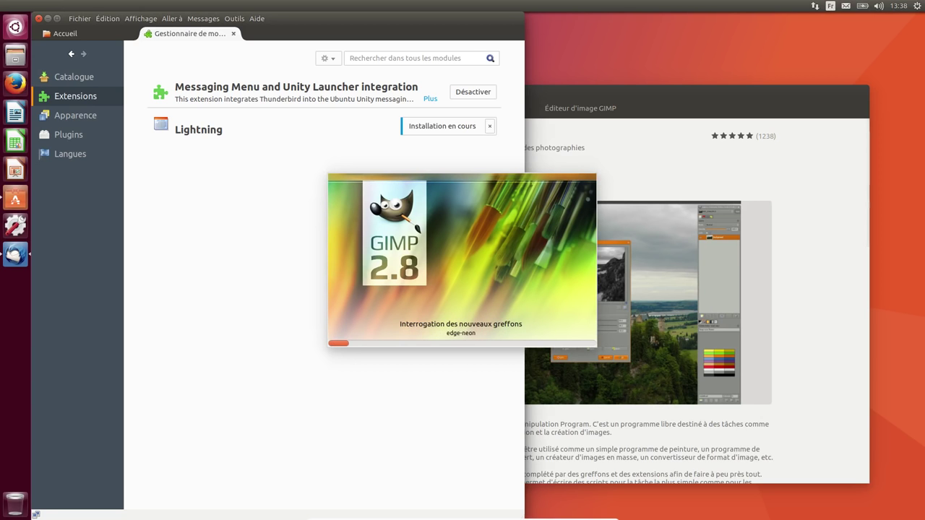
Move the Ubuntu Software window out of the way, and switch GIMP to single-window mode
left_click(621, 94)
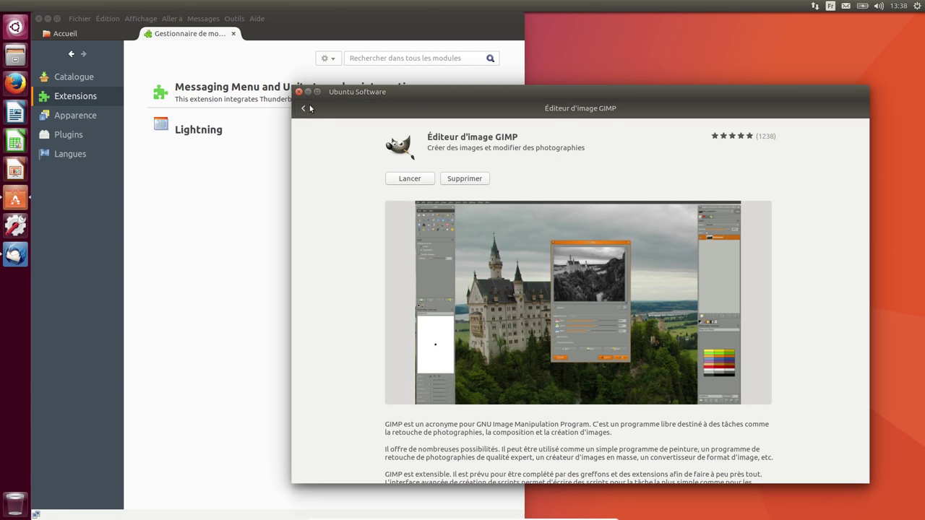
left_click_drag(393, 439, 391, 435)
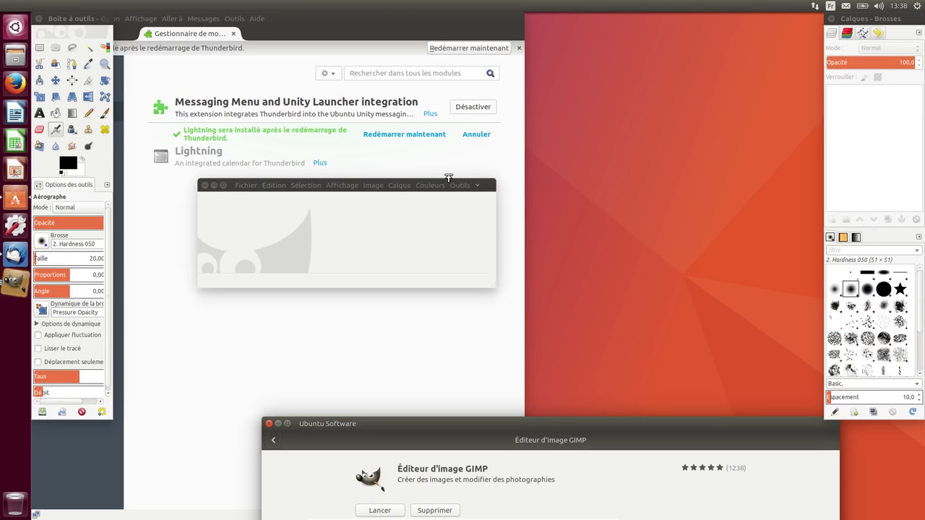
left_click(459, 185)
mouse_move(477, 185)
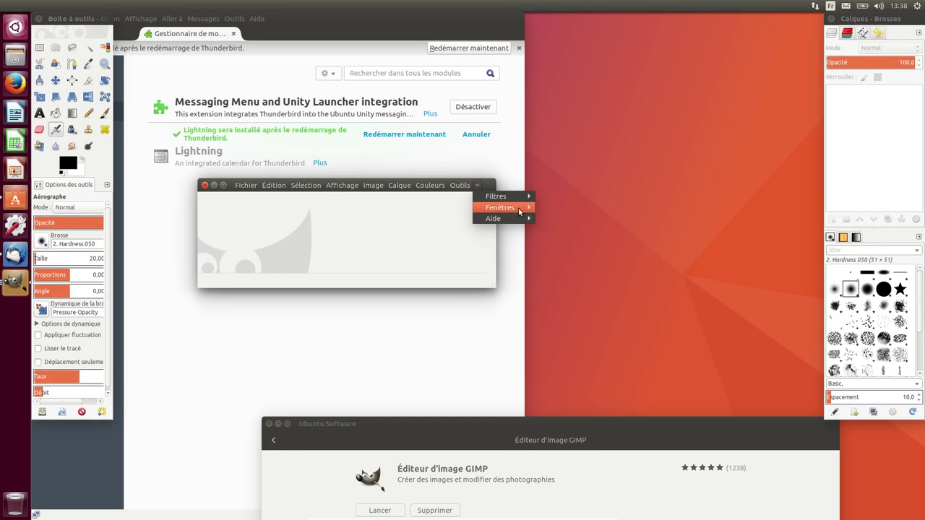
mouse_move(519, 209)
left_click(565, 278)
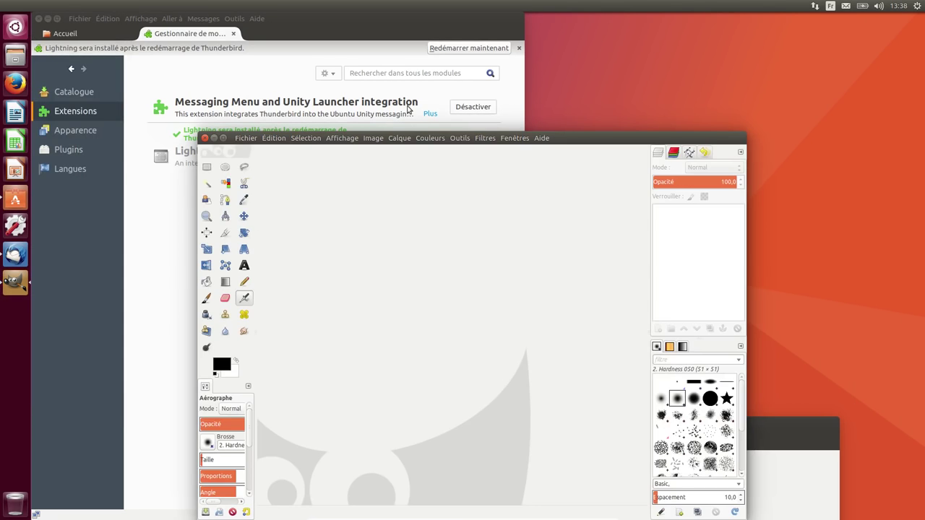
Show GIMP's À propos information, and close GIMP
left_click(542, 138)
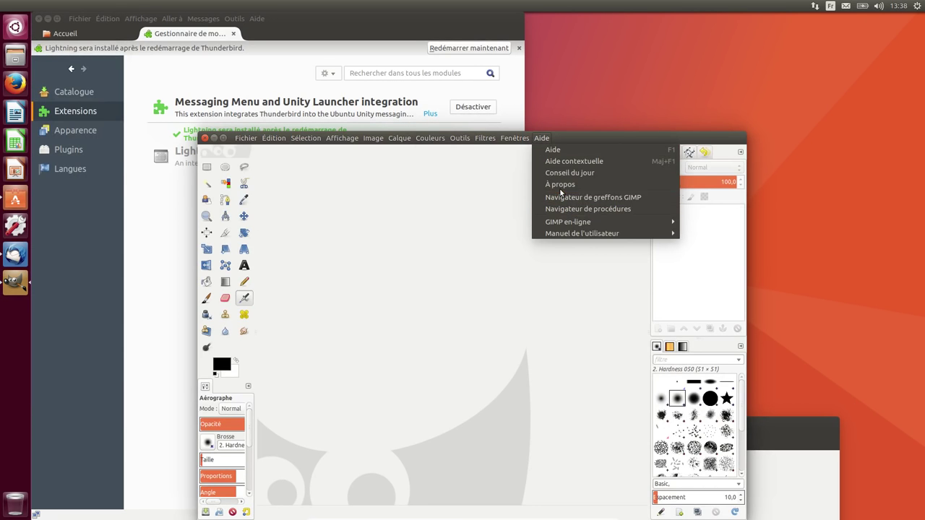
left_click(560, 190)
left_click(530, 346)
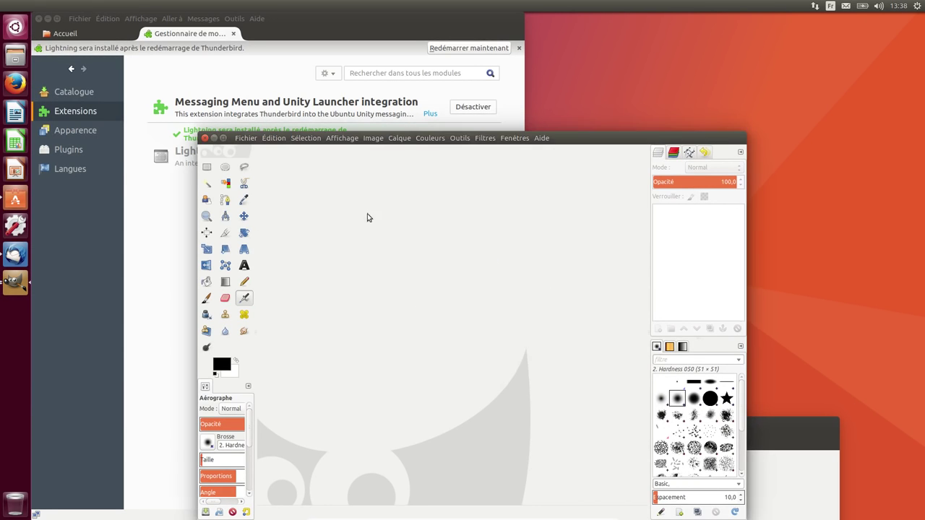
left_click(205, 139)
Restart Thunderbird to complete the Lightning installation, closing Ubuntu Software and Thunderbird's welcome dialog
left_click(401, 138)
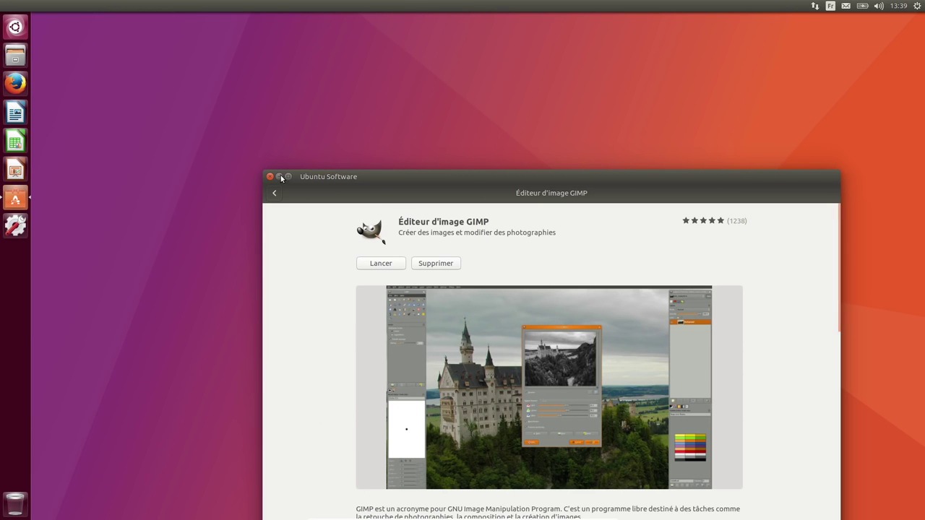
left_click(271, 176)
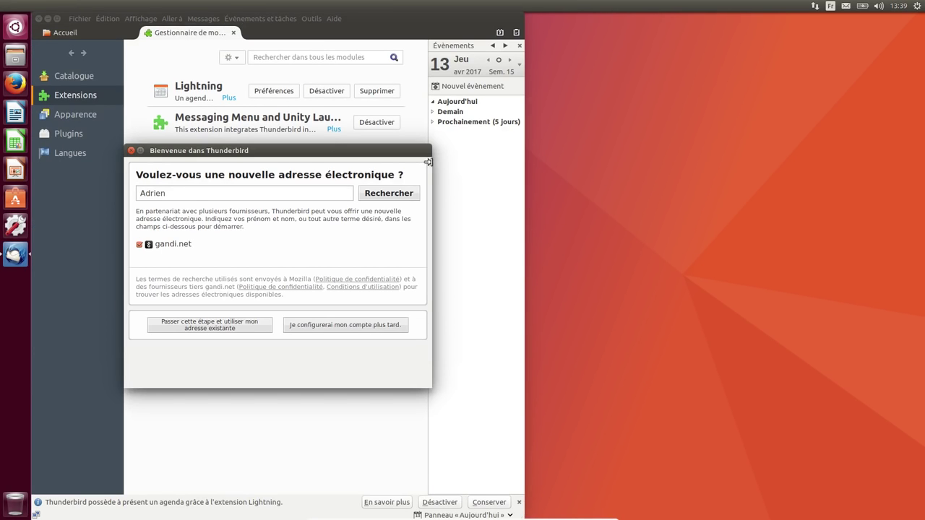
left_click(131, 151)
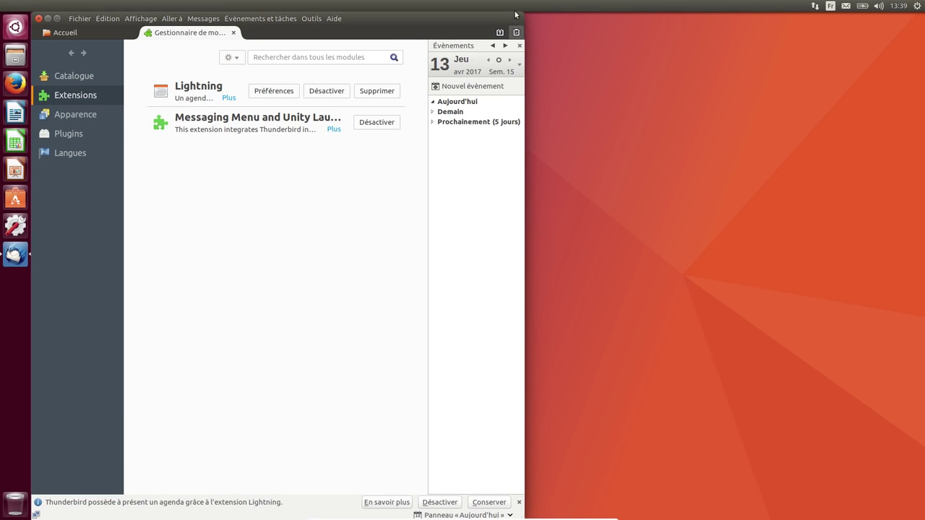
Show Lightning's Agenda in Multisemaine view with Thunderbird maximized, and close Thunderbird
left_click_drag(521, 14, 677, 128)
left_click_drag(432, 133, 439, 60)
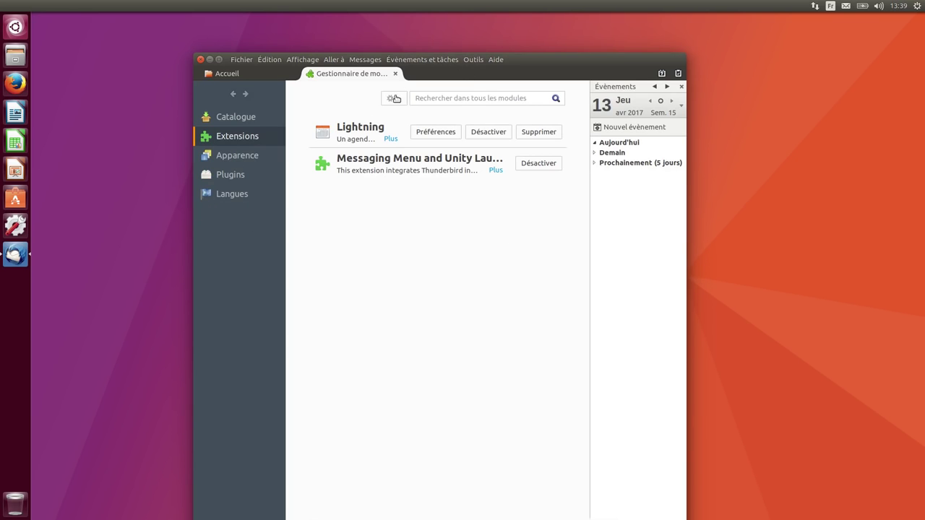
left_click(661, 72)
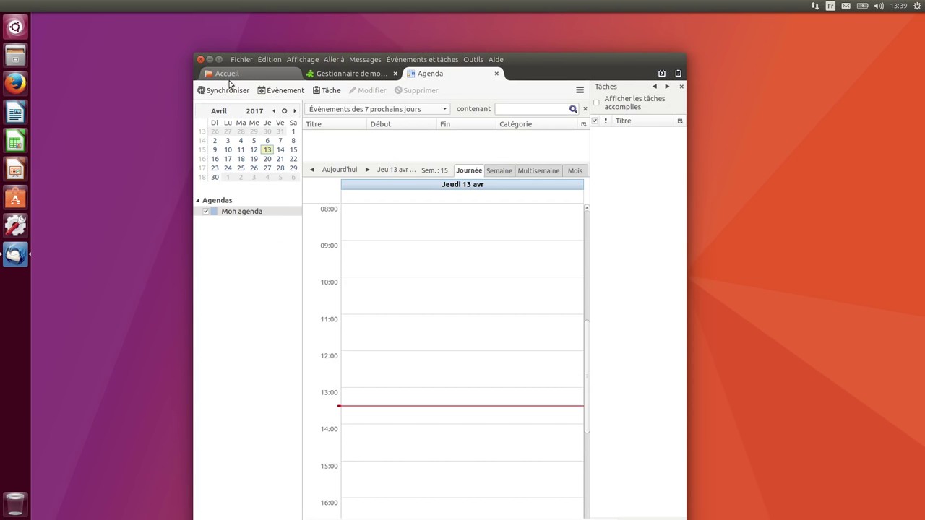
left_click(539, 170)
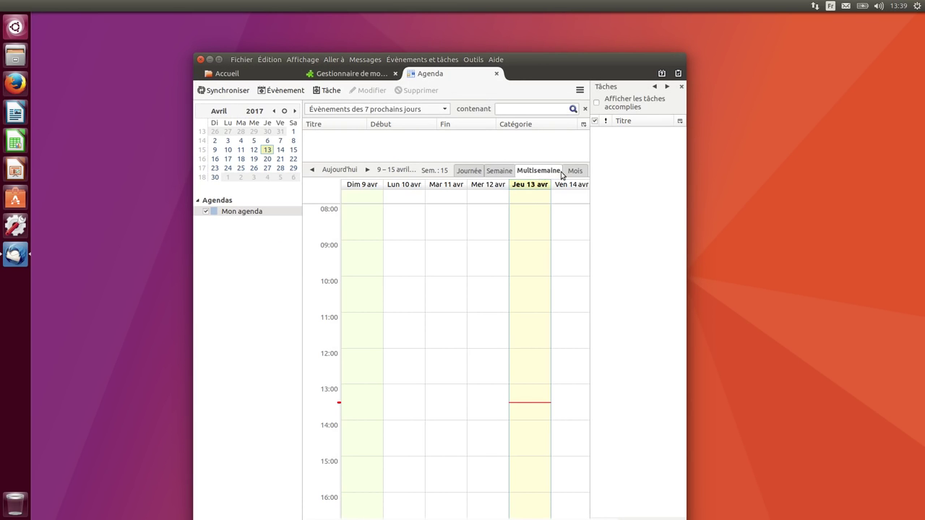
double_click(601, 61)
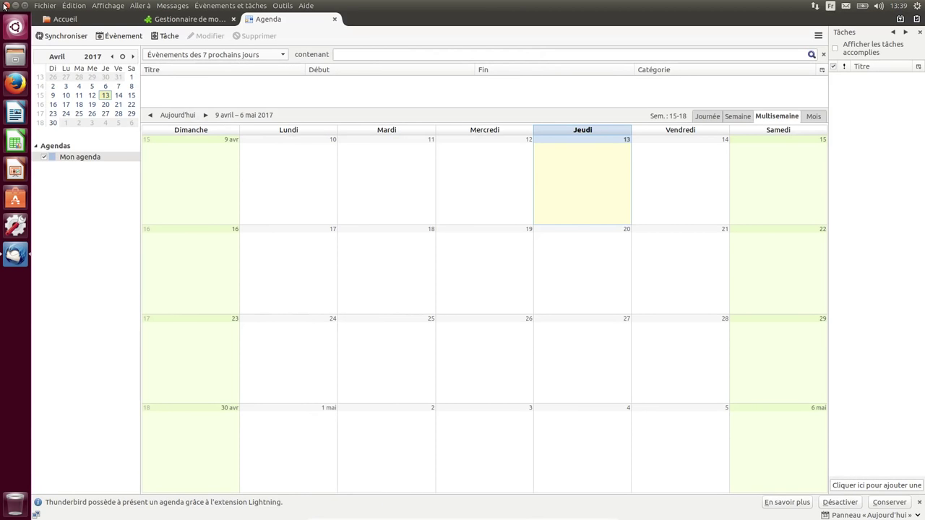
key("ctrl+q")
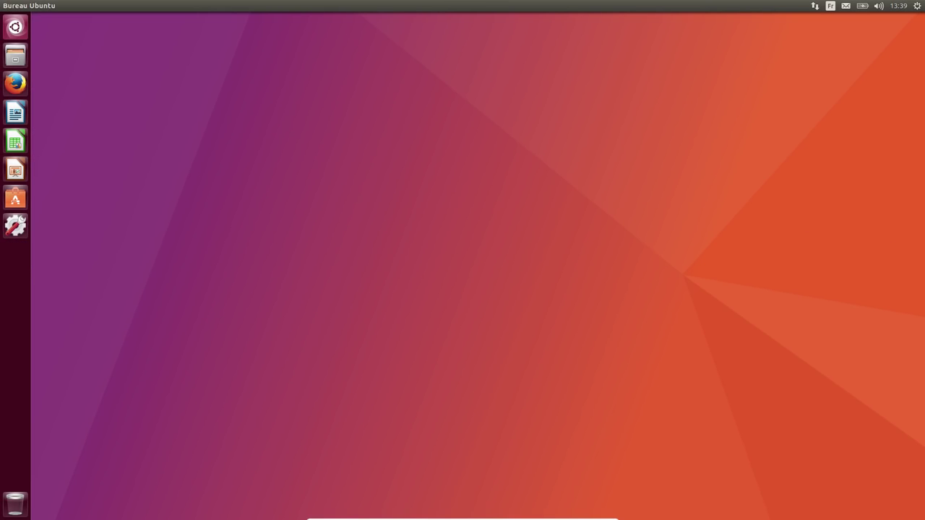
Shut down the Ubuntu virtual machine, and close the VirtualBox manager
left_click(916, 7)
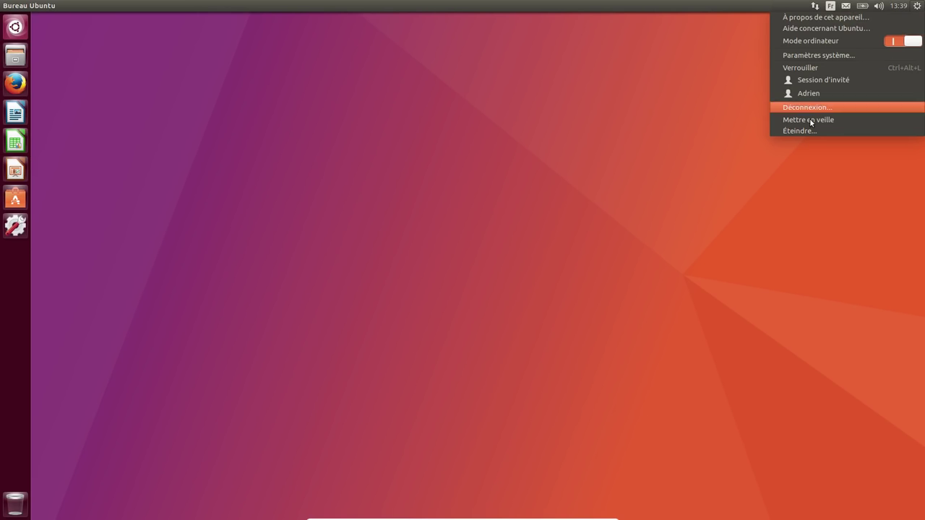
left_click(786, 130)
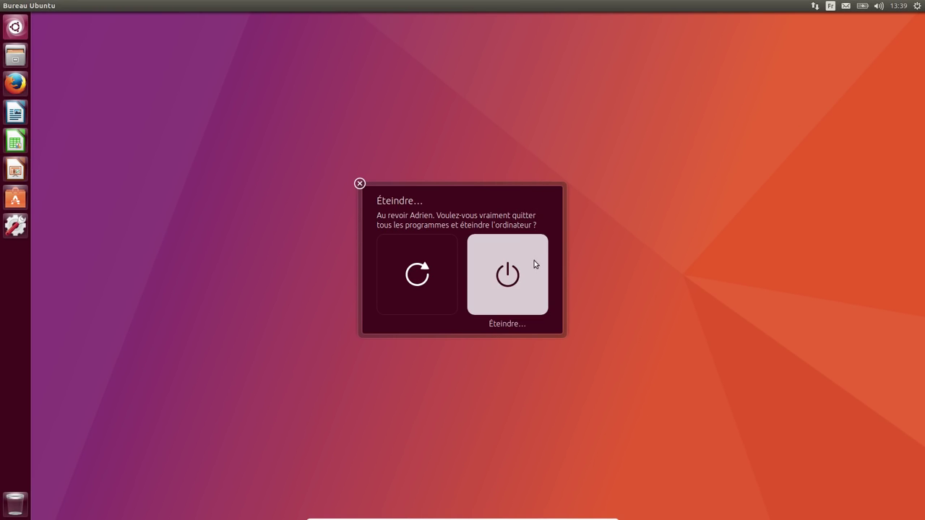
left_click(500, 302)
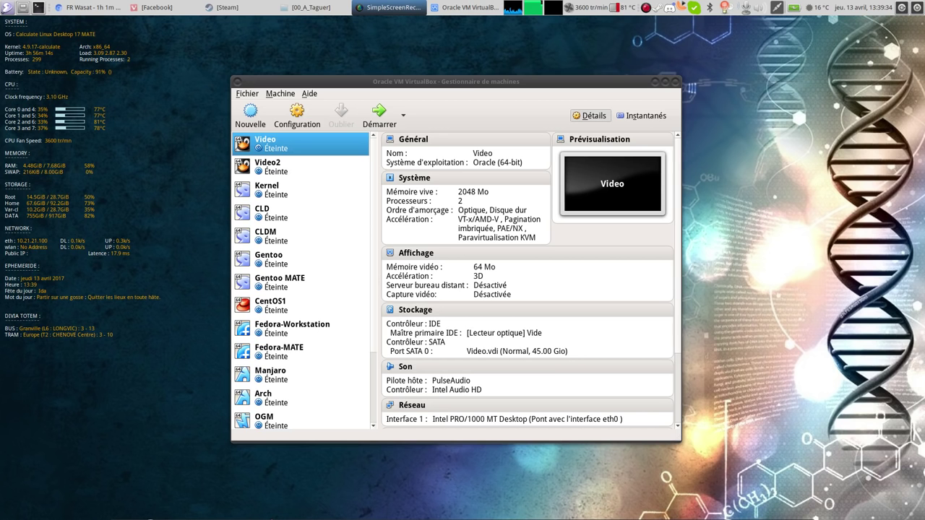
left_click(676, 81)
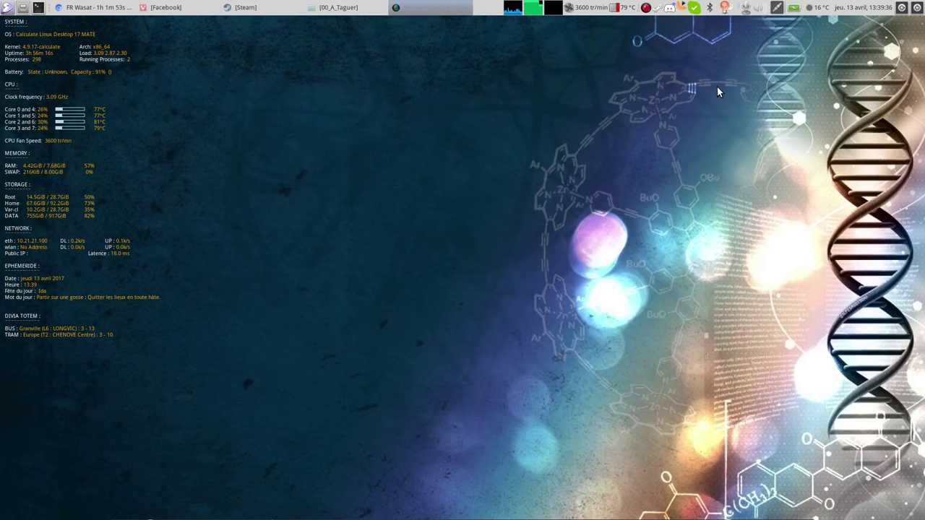